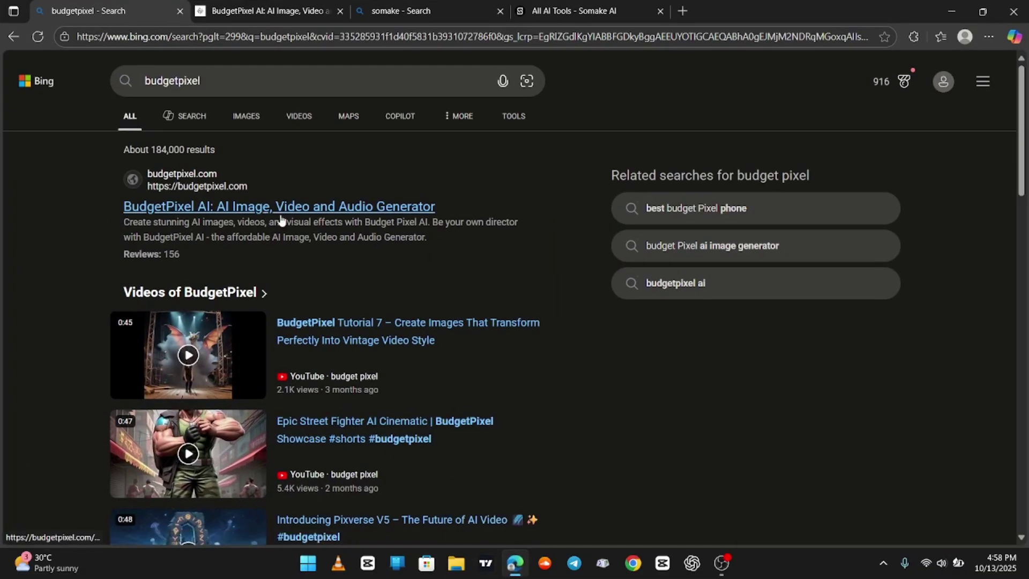
# From the home page, scroll past Sora 2, Veo 3 and the custom image models to the Video Effects row.
pyautogui.click(271, 12)
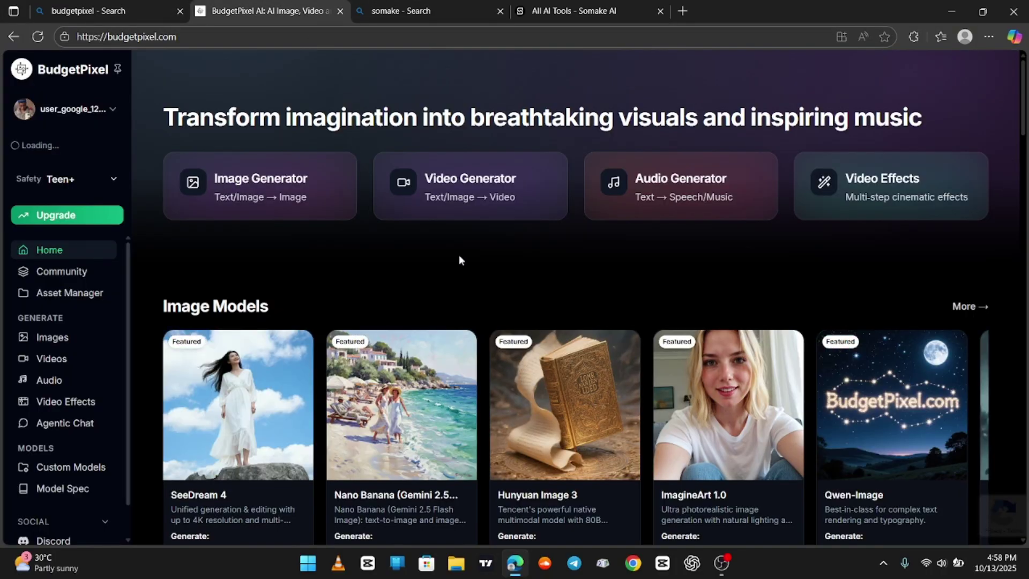
pyautogui.scroll(-2, 459, 255)
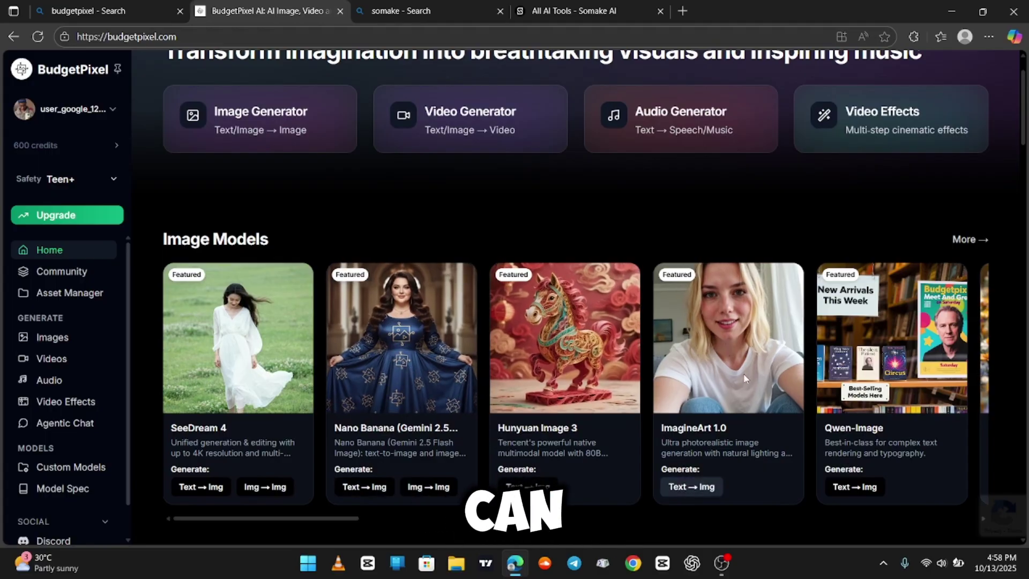
pyautogui.scroll(-6, 653, 381)
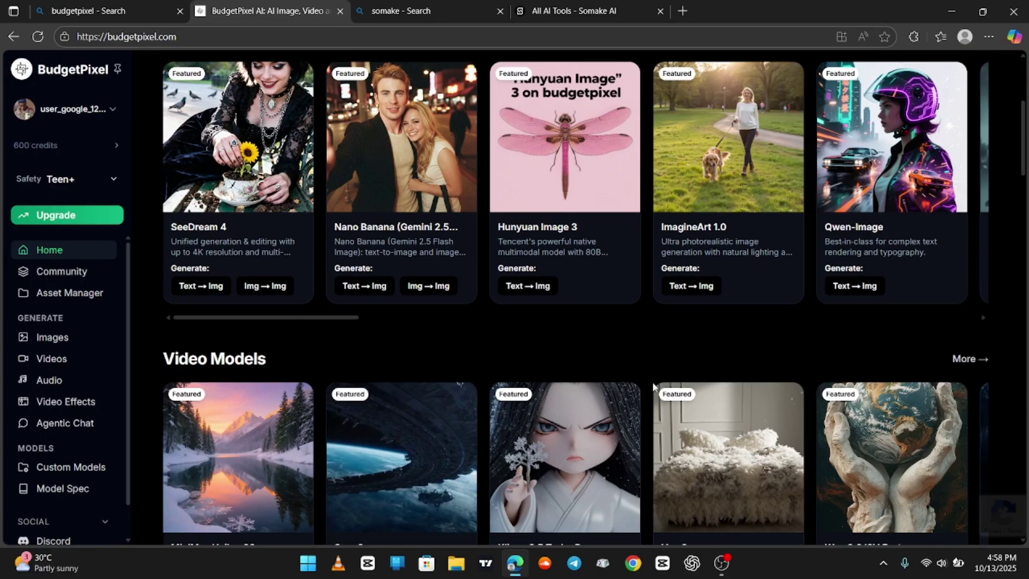
pyautogui.scroll(-2, 652, 381)
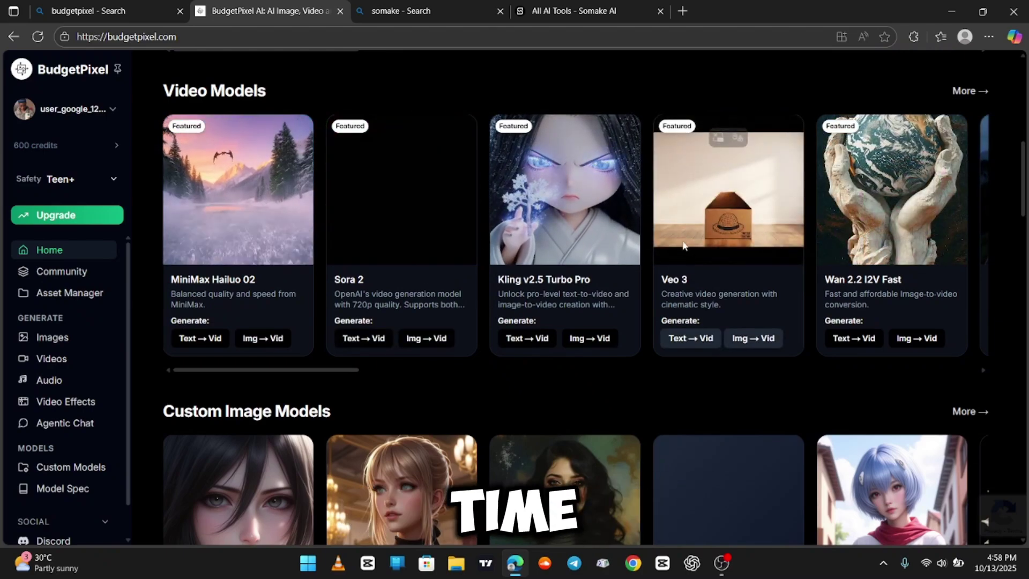
pyautogui.scroll(-3, 719, 278)
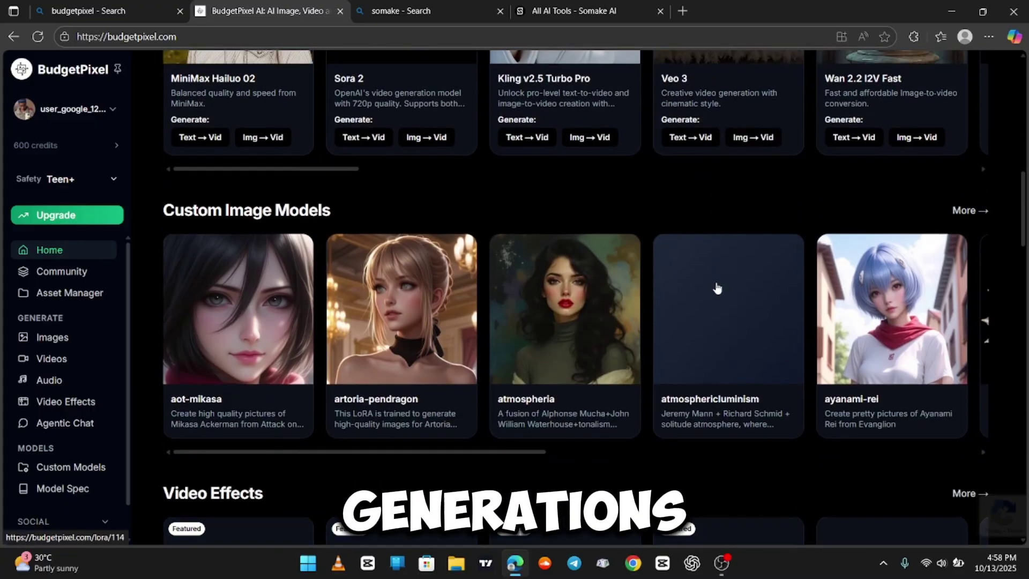
pyautogui.scroll(-3, 718, 289)
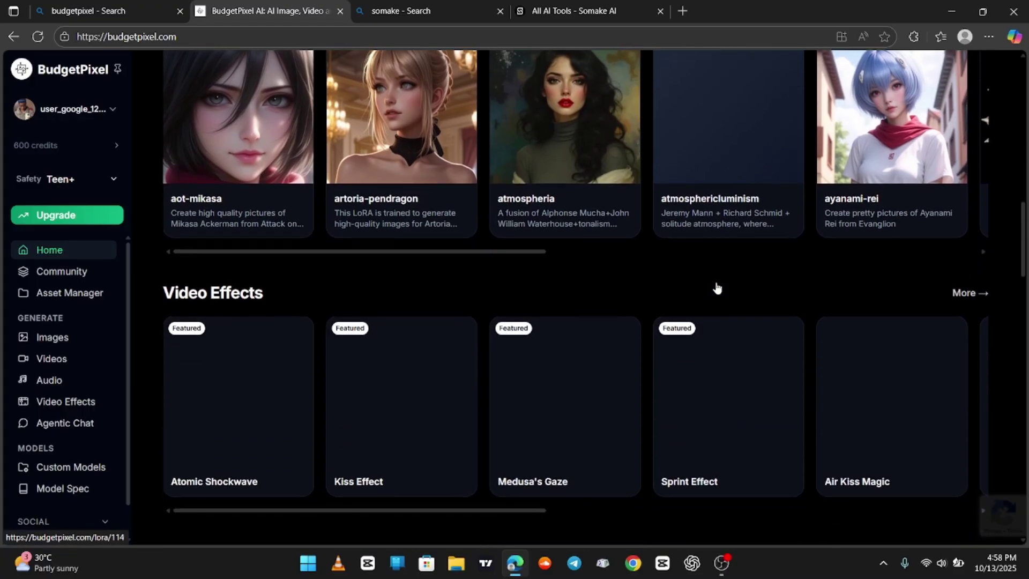
pyautogui.scroll(-2, 717, 288)
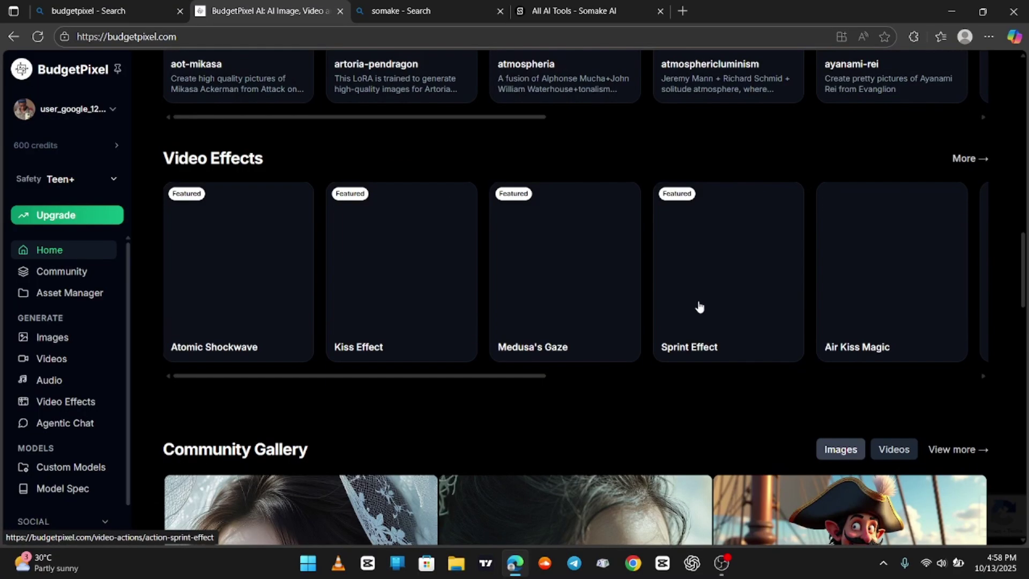
pyautogui.scroll(-1, 353, 329)
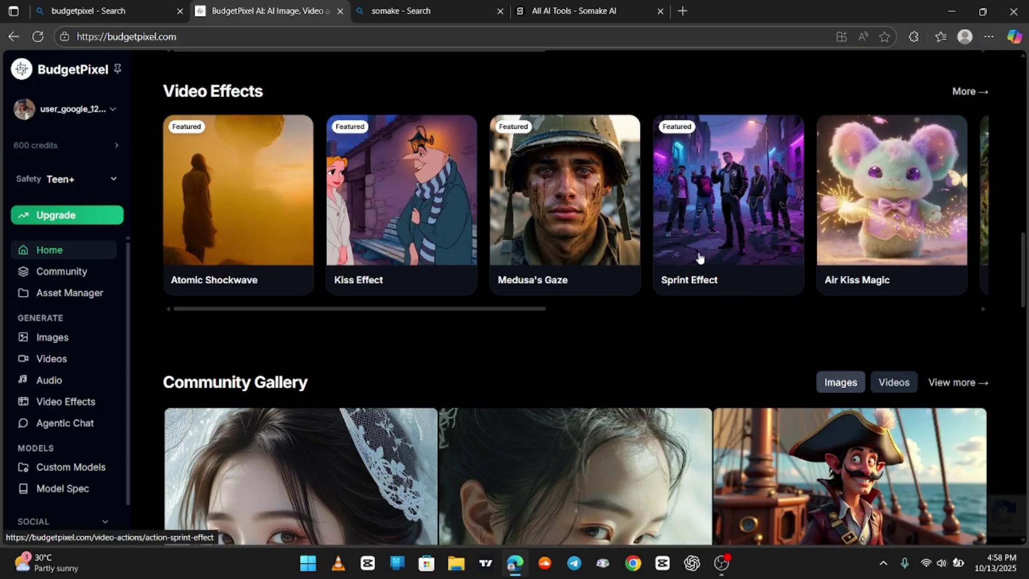
# Scroll through the Community Gallery, then open Image Studio with the SeeDream 4 model.
pyautogui.scroll(-1, 629, 312)
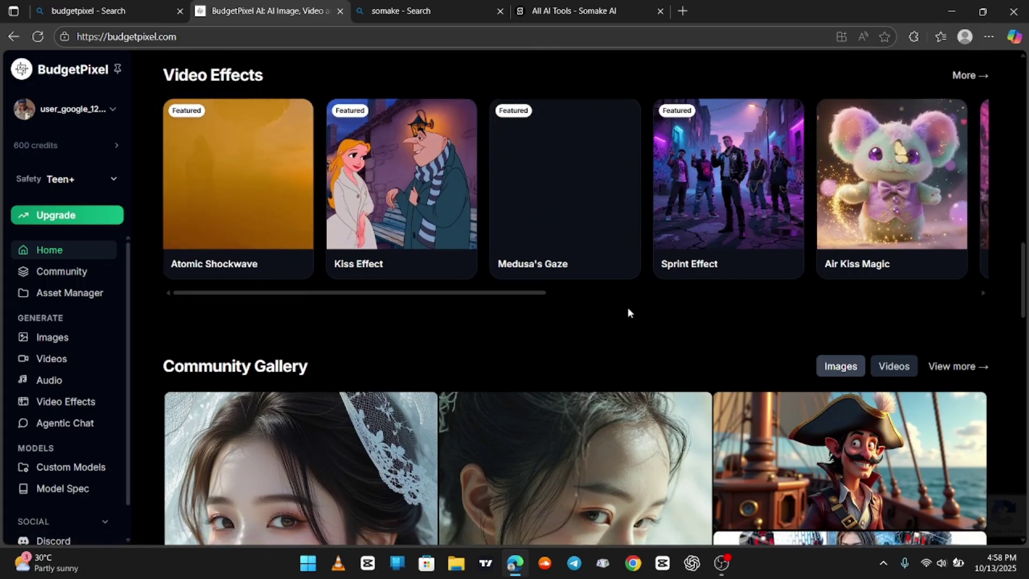
pyautogui.scroll(-5, 629, 312)
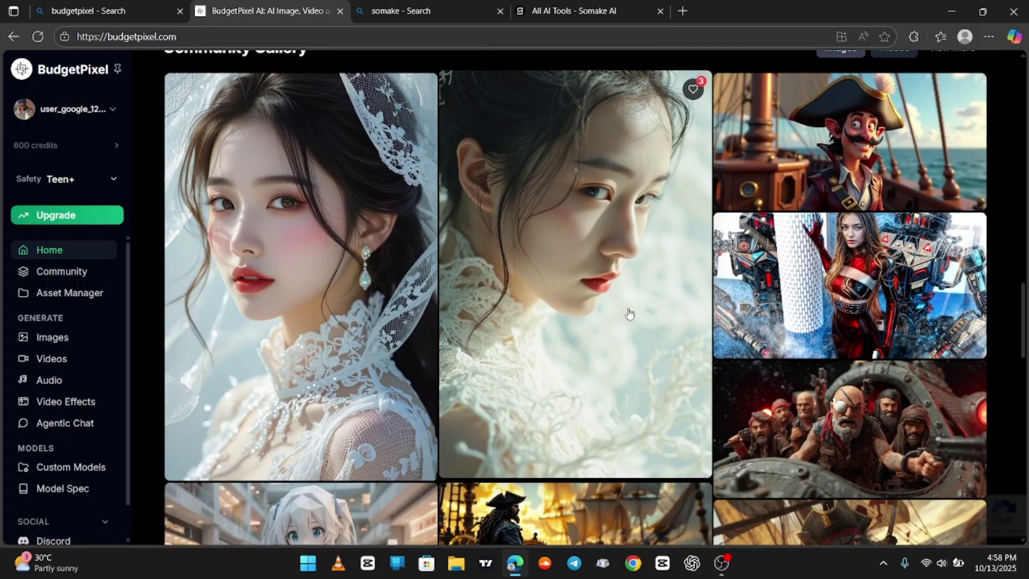
pyautogui.scroll(-2, 630, 313)
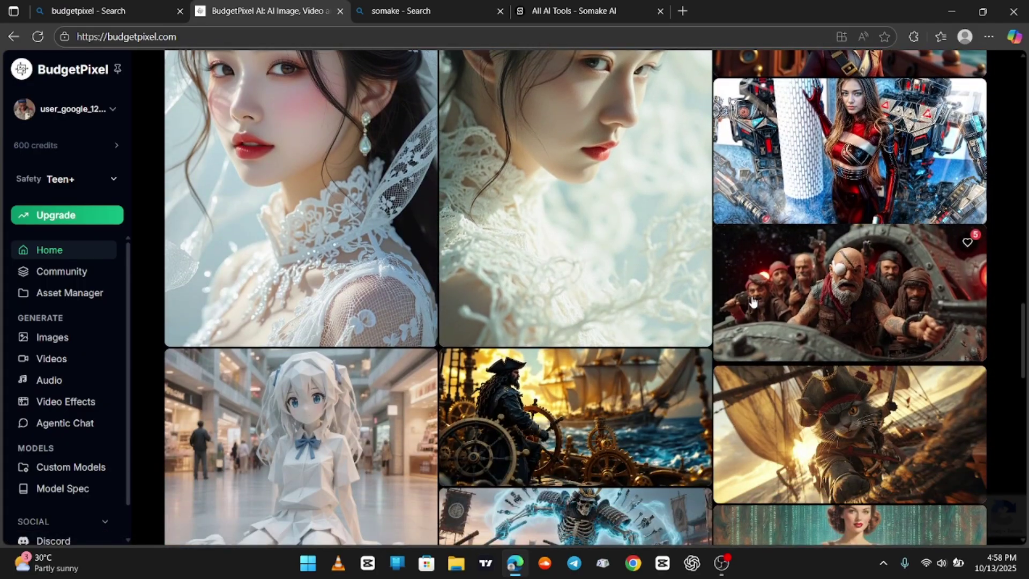
pyautogui.scroll(3, 754, 302)
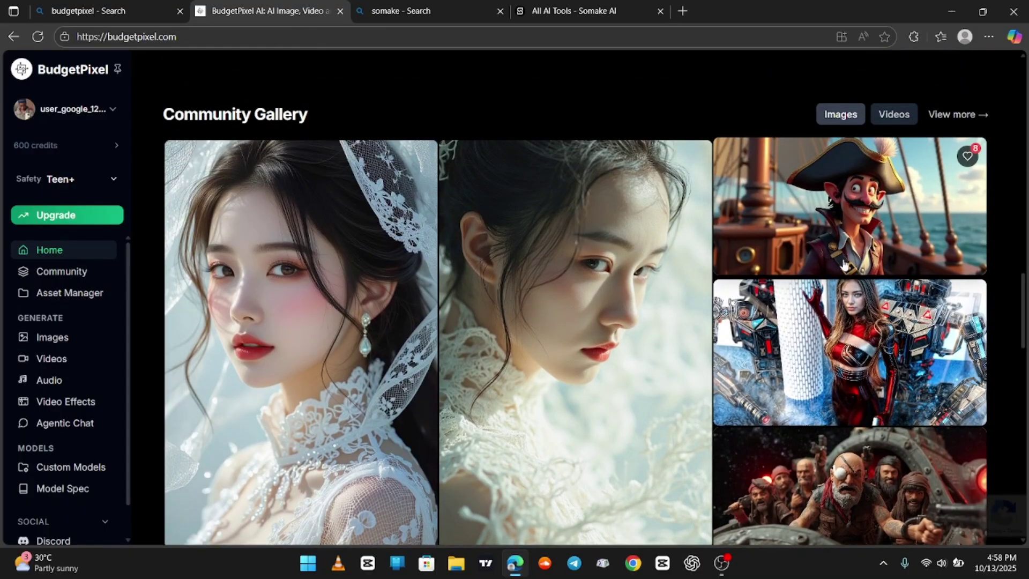
pyautogui.scroll(-5, 860, 322)
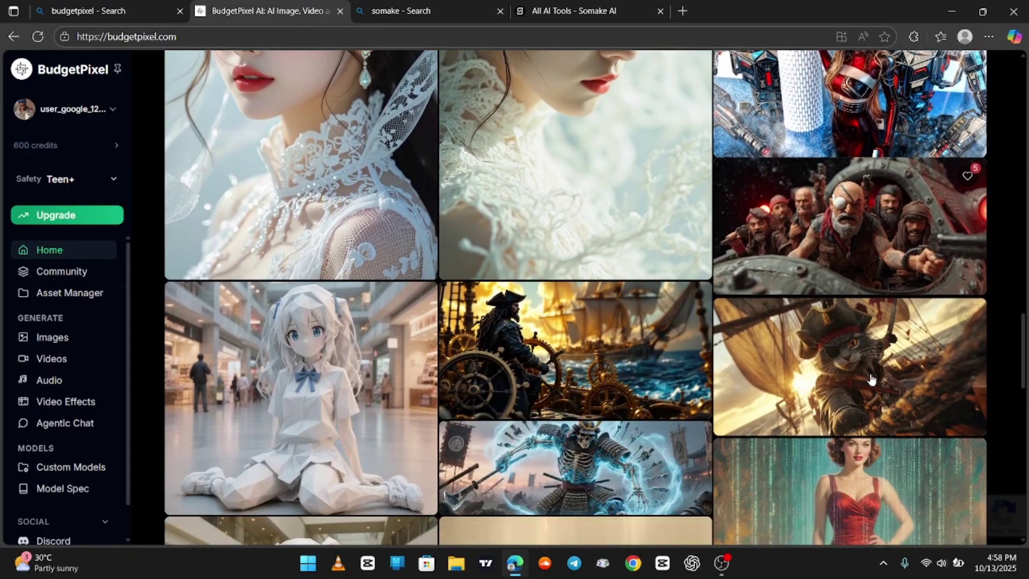
pyautogui.scroll(-5, 871, 378)
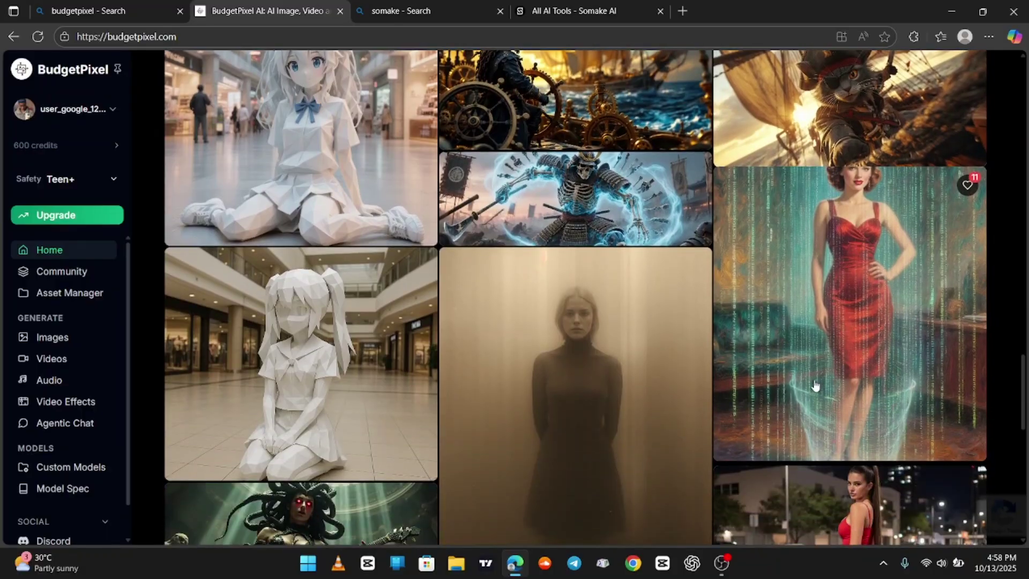
pyautogui.scroll(-6, 815, 384)
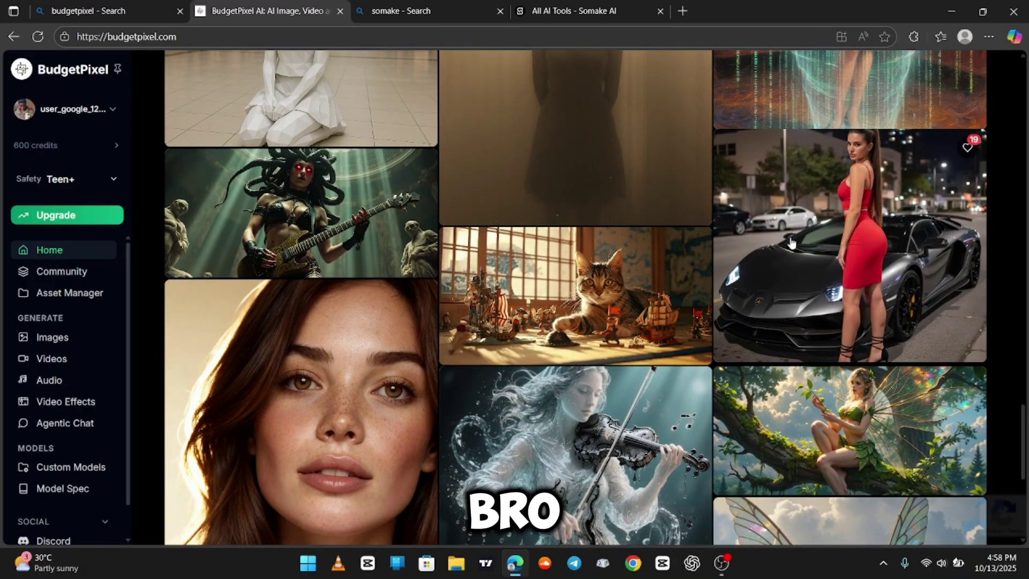
pyautogui.scroll(-7, 813, 258)
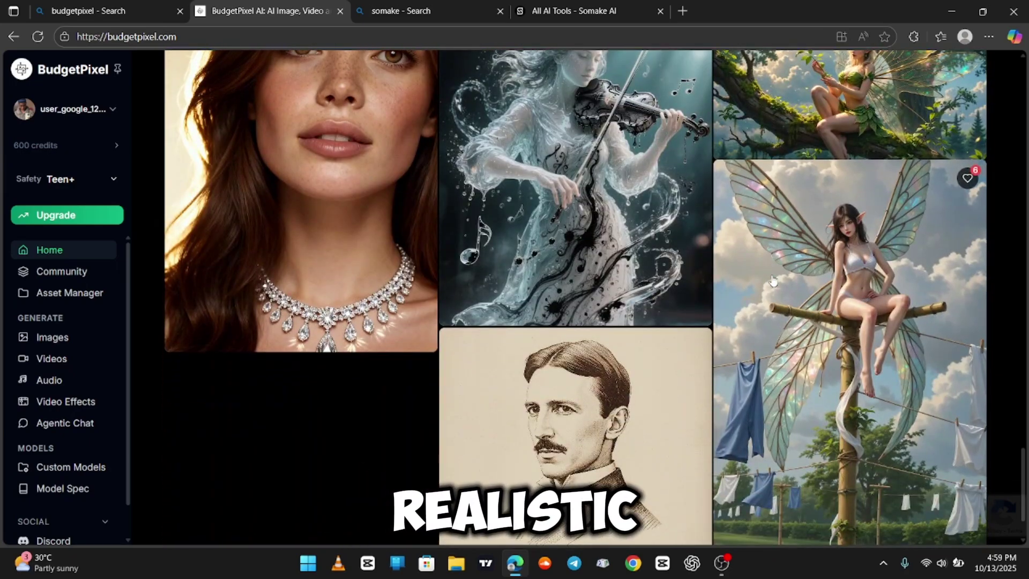
pyautogui.scroll(-9, 773, 279)
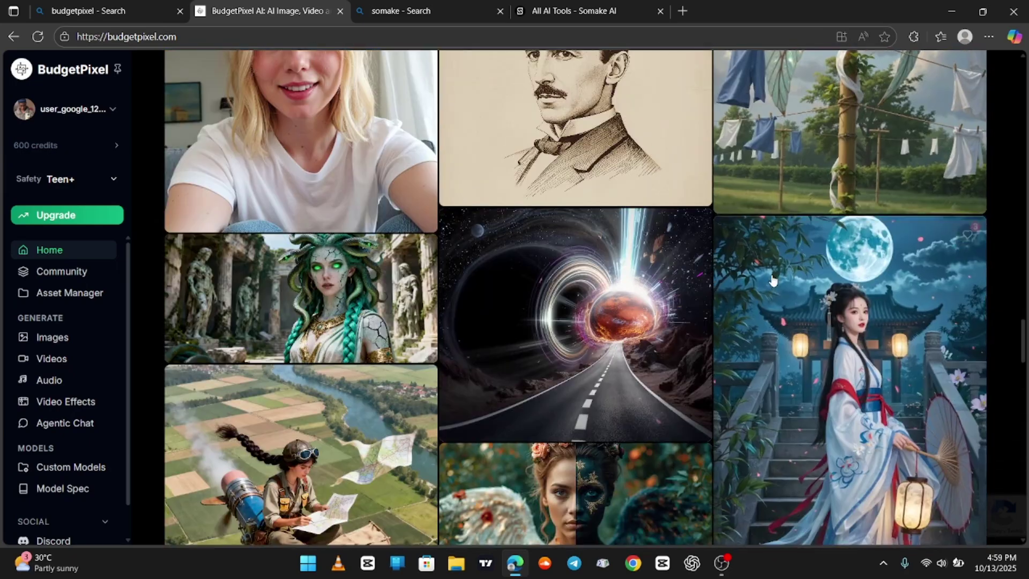
pyautogui.scroll(-2, 772, 280)
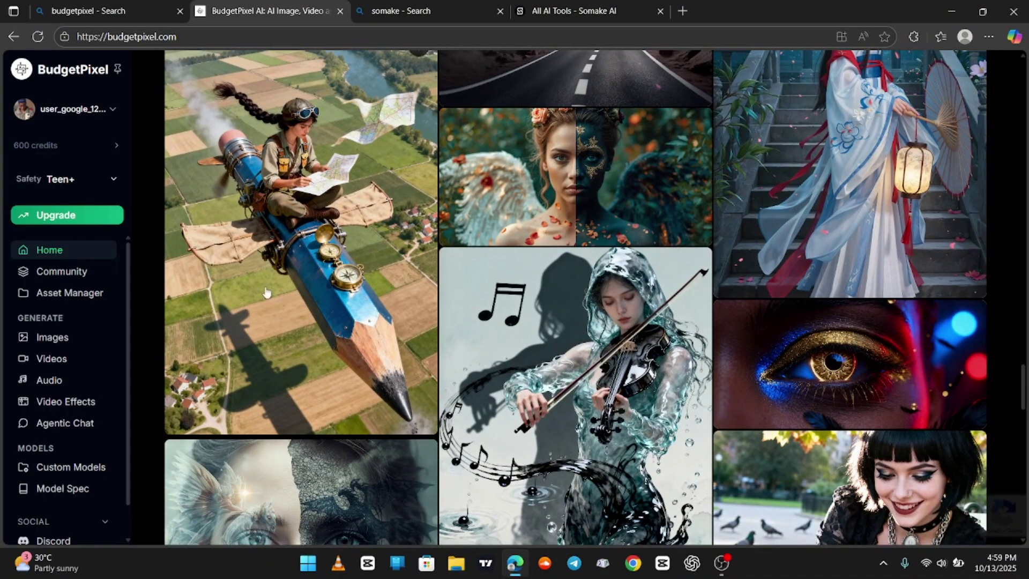
pyautogui.scroll(-8, 330, 247)
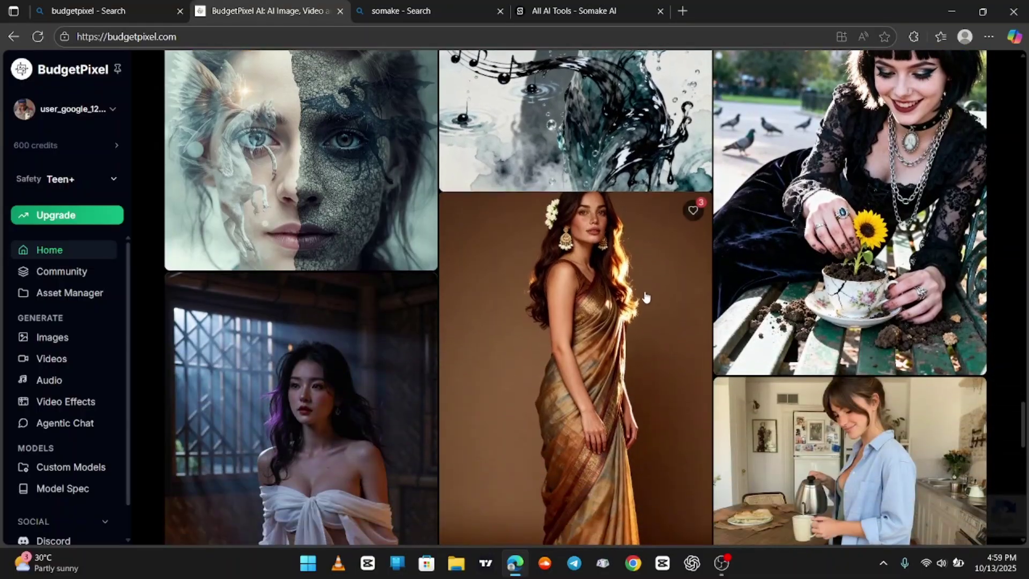
pyautogui.scroll(-1, 646, 297)
pyautogui.click(52, 337)
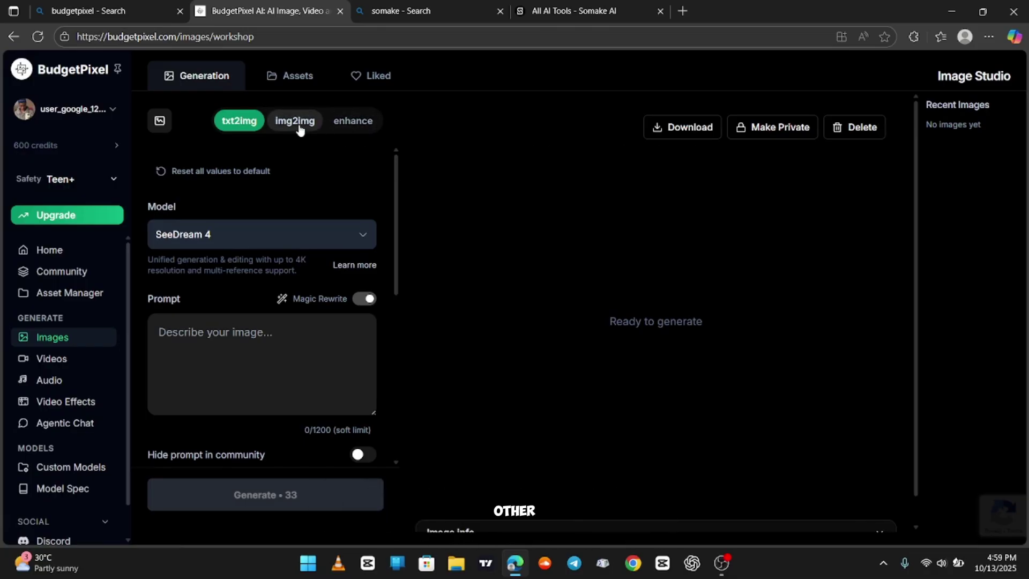
# Choose Nano Banana (Gemini 2.5 Flash) from the image model list.
pyautogui.click(363, 238)
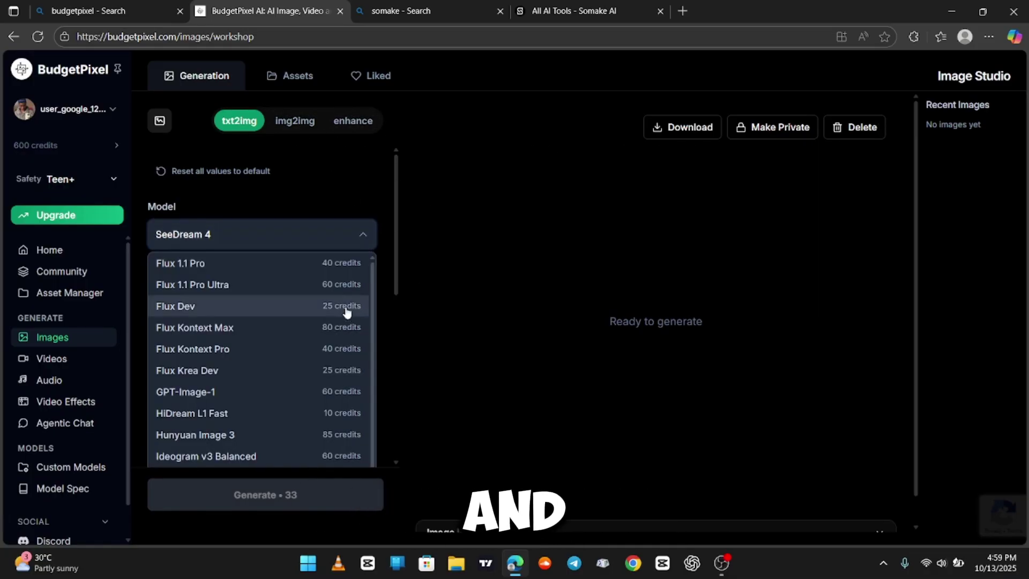
pyautogui.scroll(-2, 300, 381)
pyautogui.scroll(-5, 303, 384)
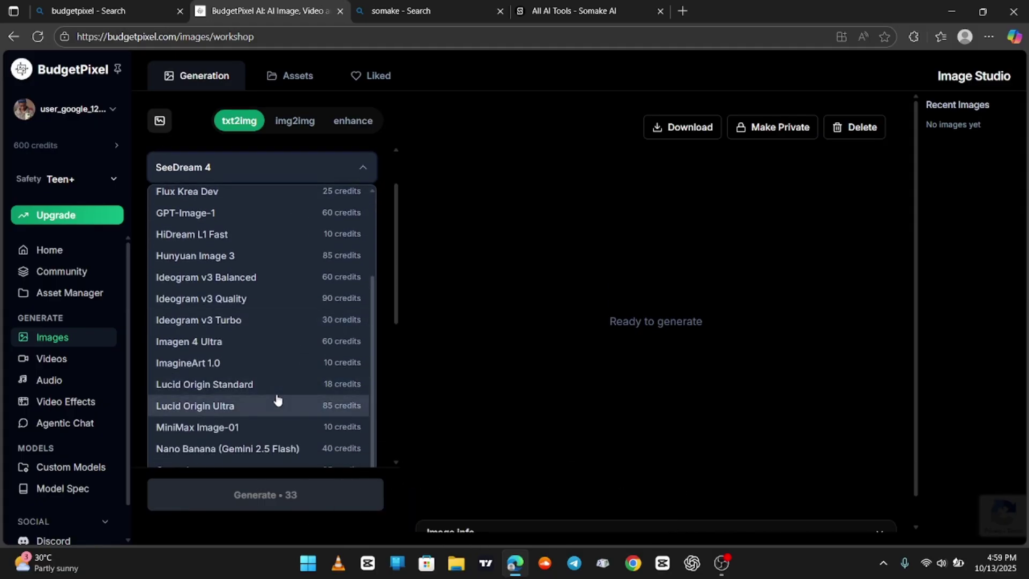
pyautogui.scroll(-2, 277, 400)
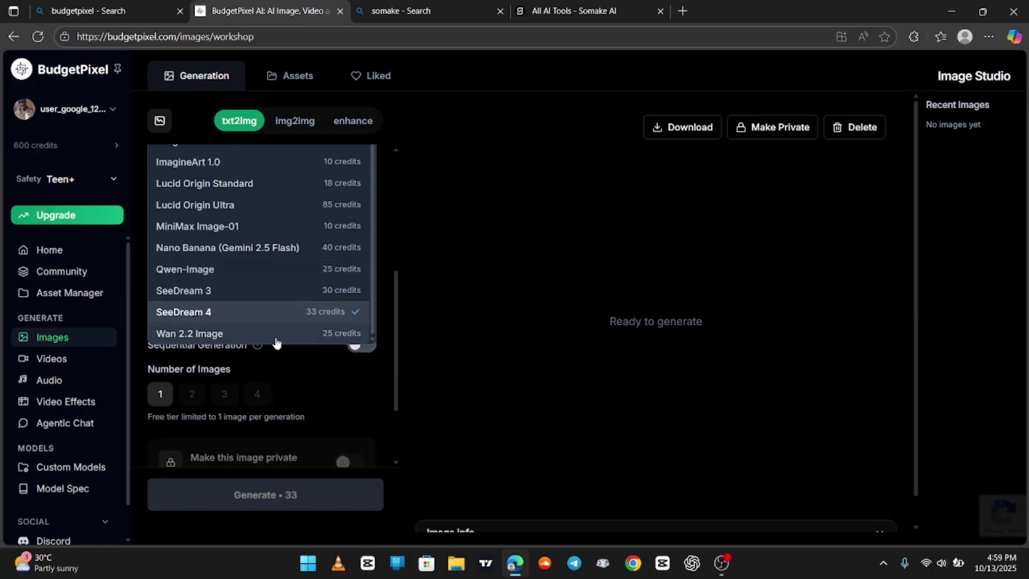
pyautogui.scroll(3, 278, 338)
pyautogui.scroll(5, 285, 301)
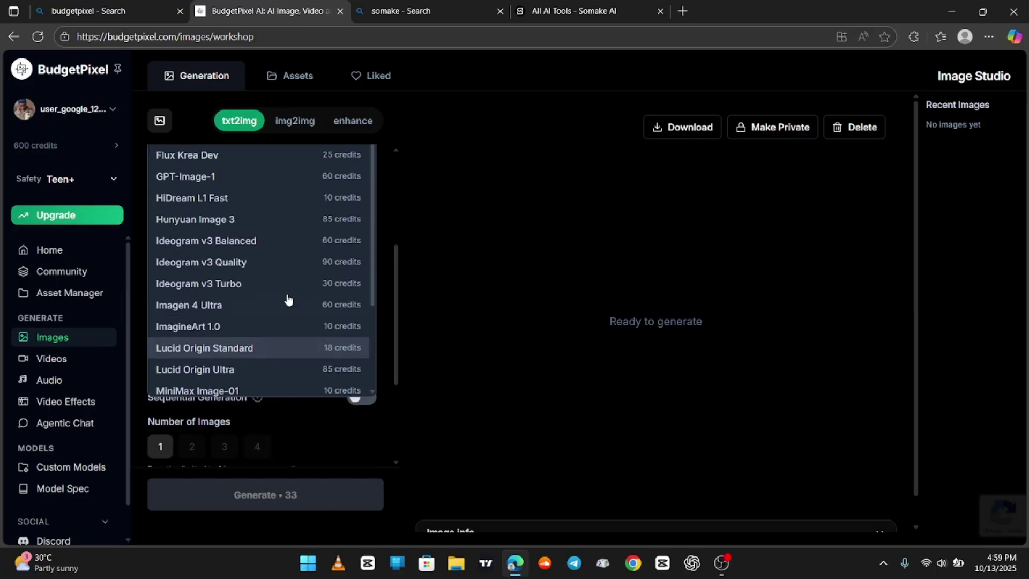
pyautogui.click(410, 251)
# Set the aspect ratio to 16:9, bringing the cost to 40 credits.
pyautogui.scroll(-3, 285, 317)
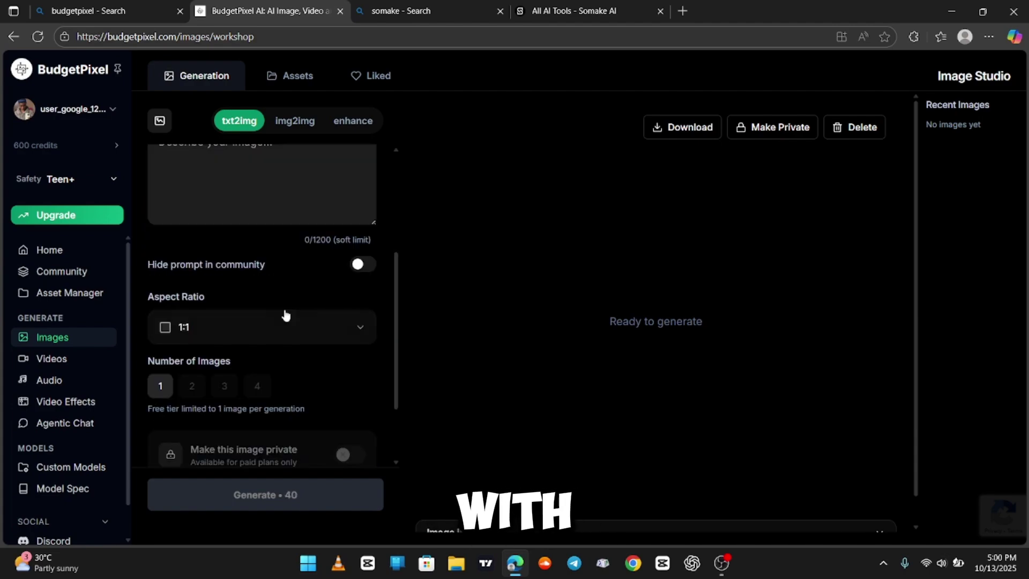
pyautogui.click(353, 333)
pyautogui.click(254, 426)
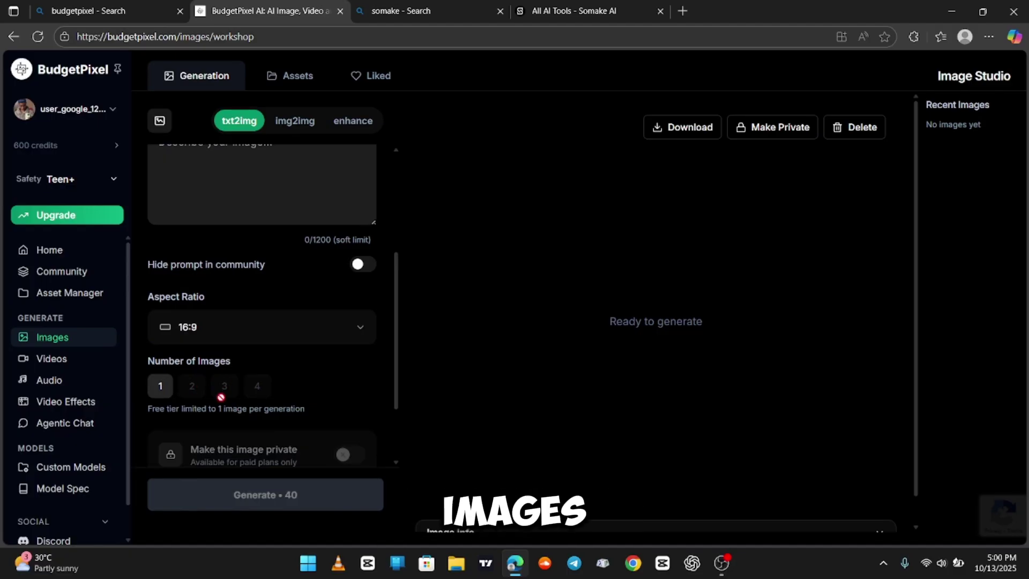
pyautogui.scroll(-1, 279, 417)
pyautogui.scroll(-1, 280, 418)
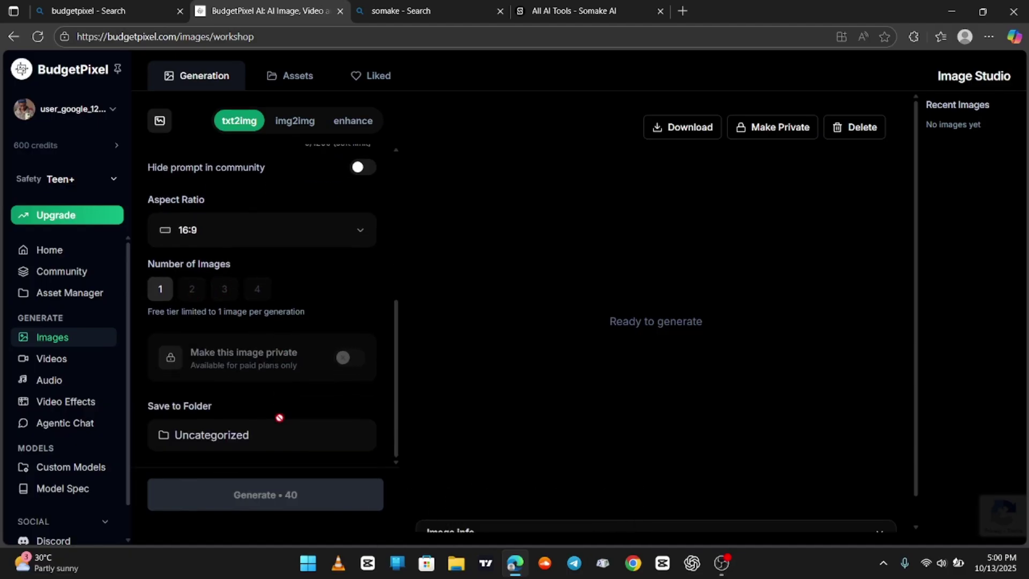
pyautogui.scroll(5, 295, 410)
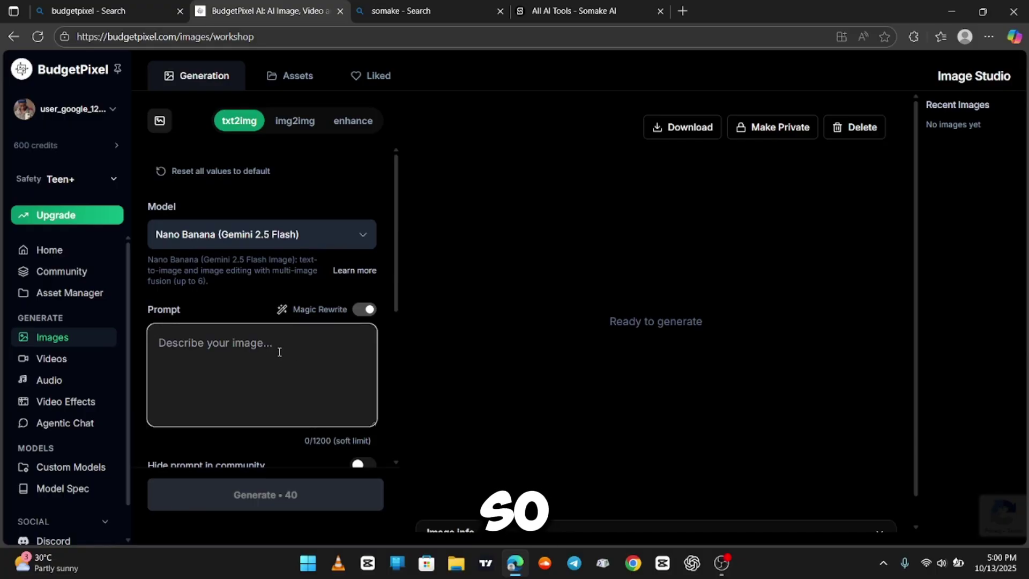
# Generate 'a woman werring gym clothes and bending to pick something' and view the result enlarged.
pyautogui.write('a woman wer')
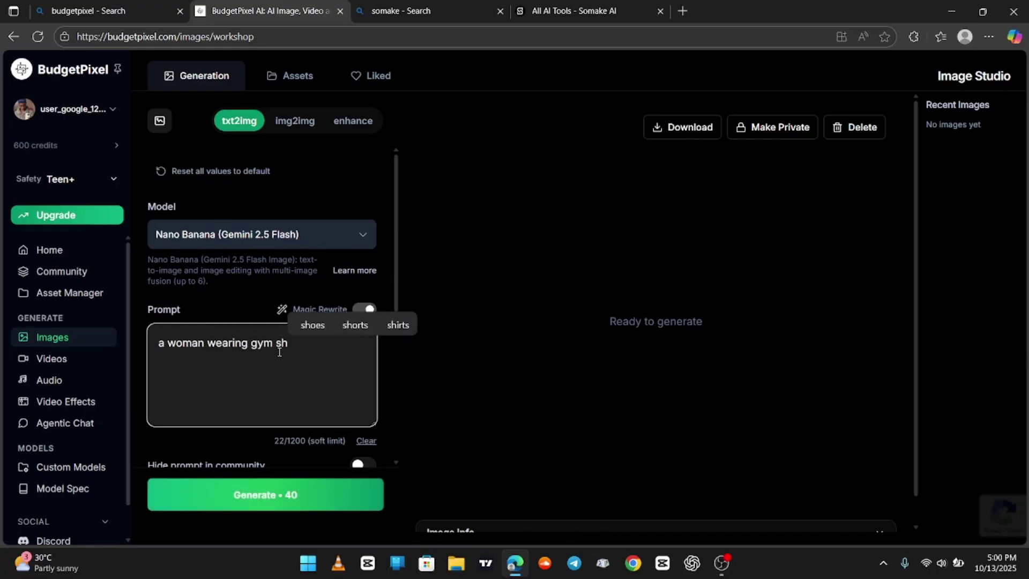
pyautogui.write('ring gym clothes and bending ')
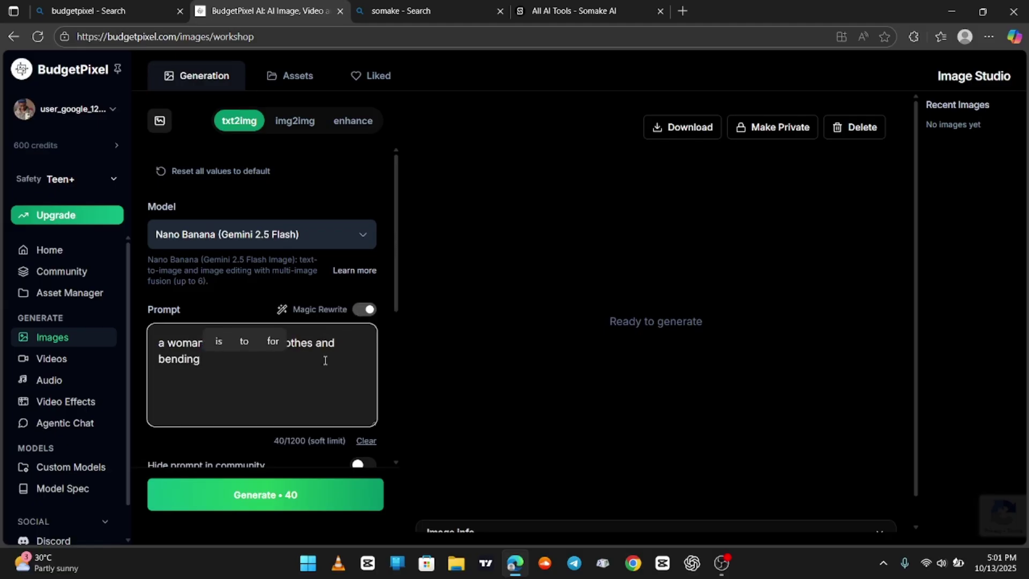
pyautogui.write('to pick something')
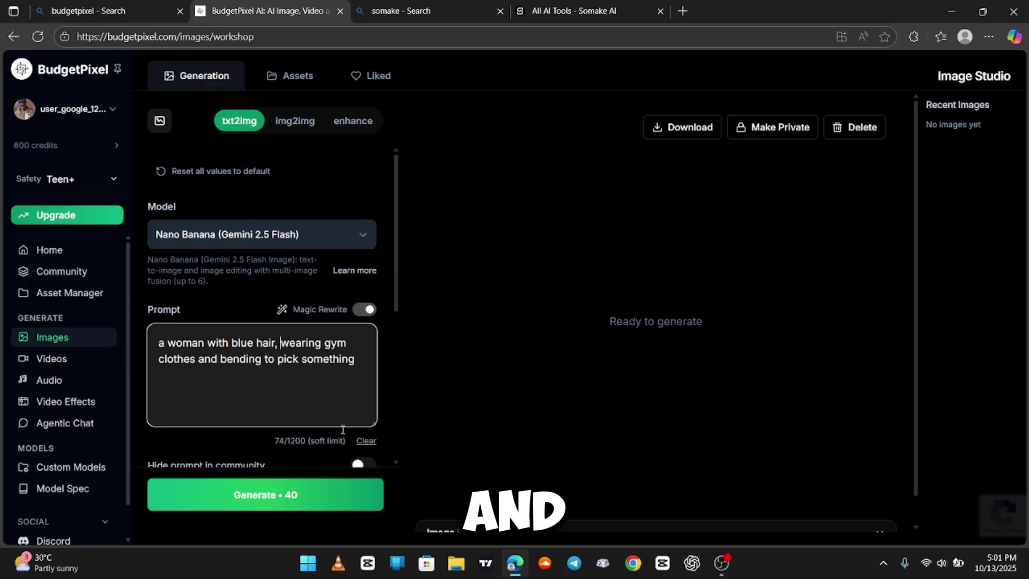
pyautogui.click(313, 500)
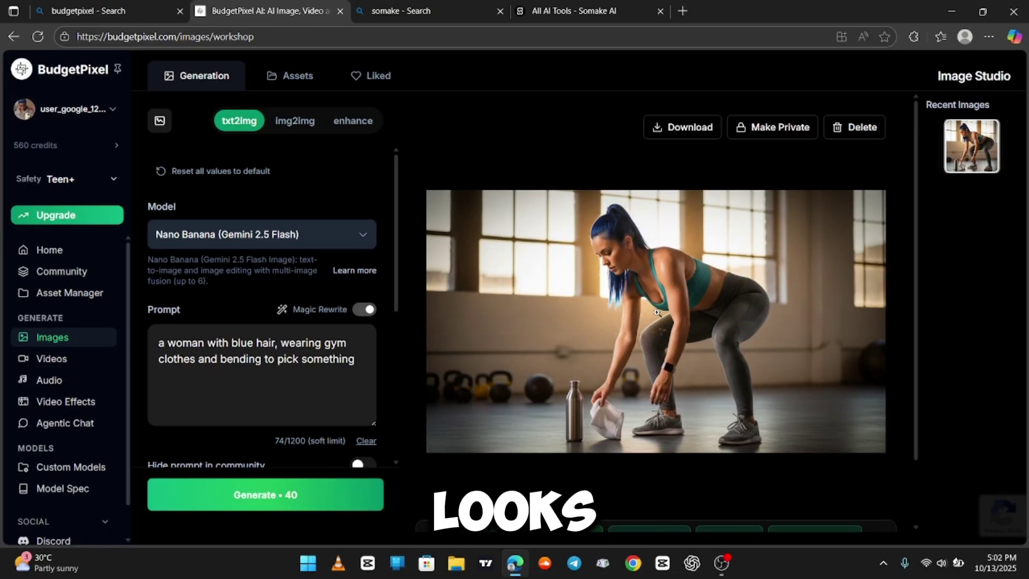
pyautogui.scroll(-2, 657, 307)
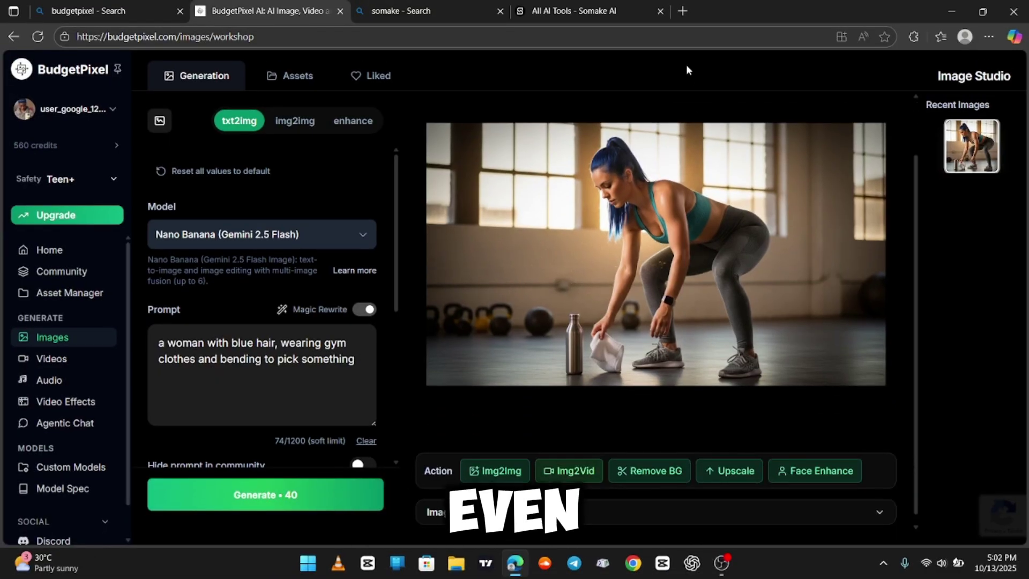
pyautogui.scroll(2, 700, 235)
pyautogui.click(708, 323)
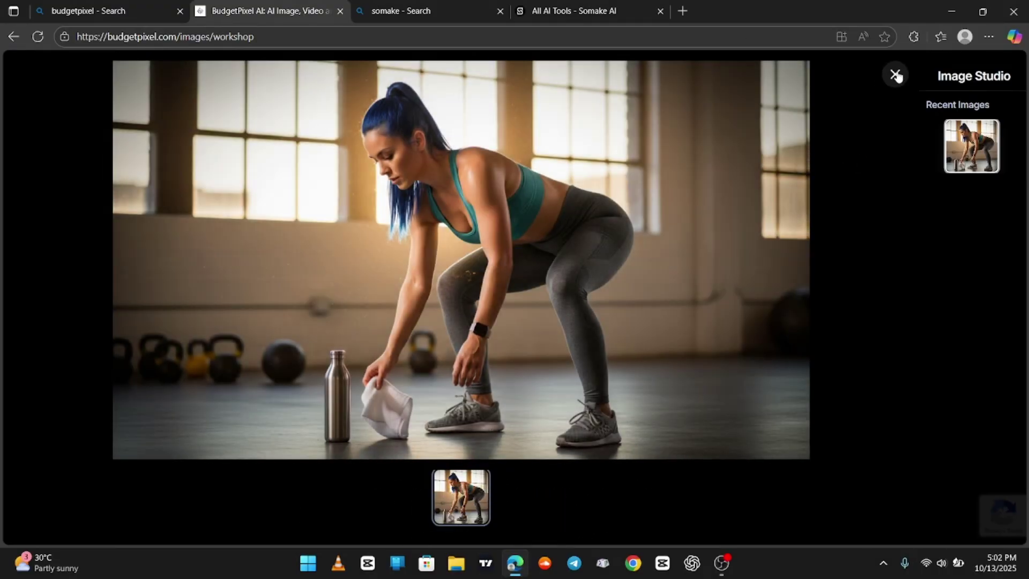
# Generate the masked man in a blue-lit editing studio with BLURFACEAI artwork.
pyautogui.click(895, 74)
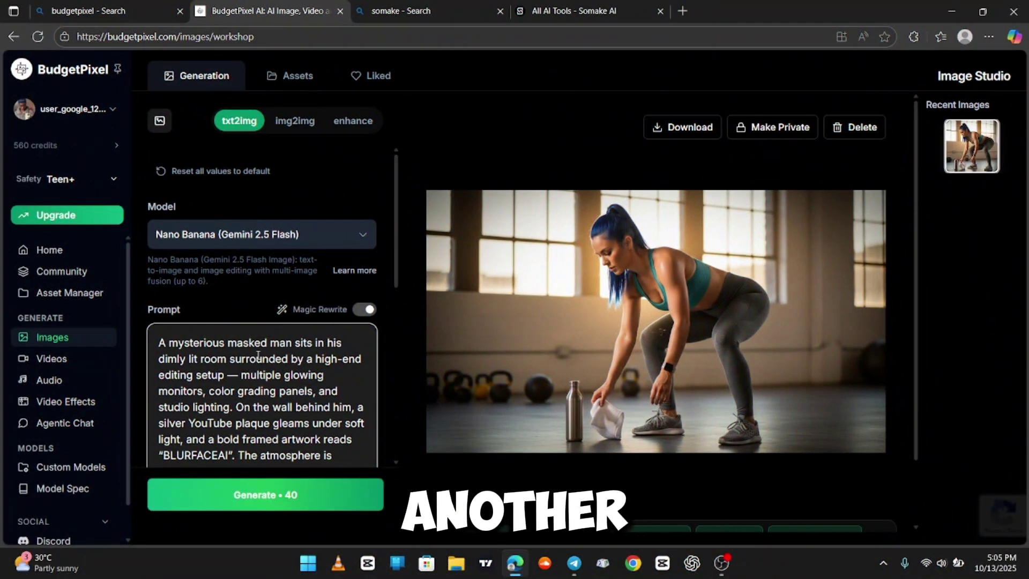
pyautogui.scroll(-1, 287, 341)
pyautogui.scroll(-3, 287, 341)
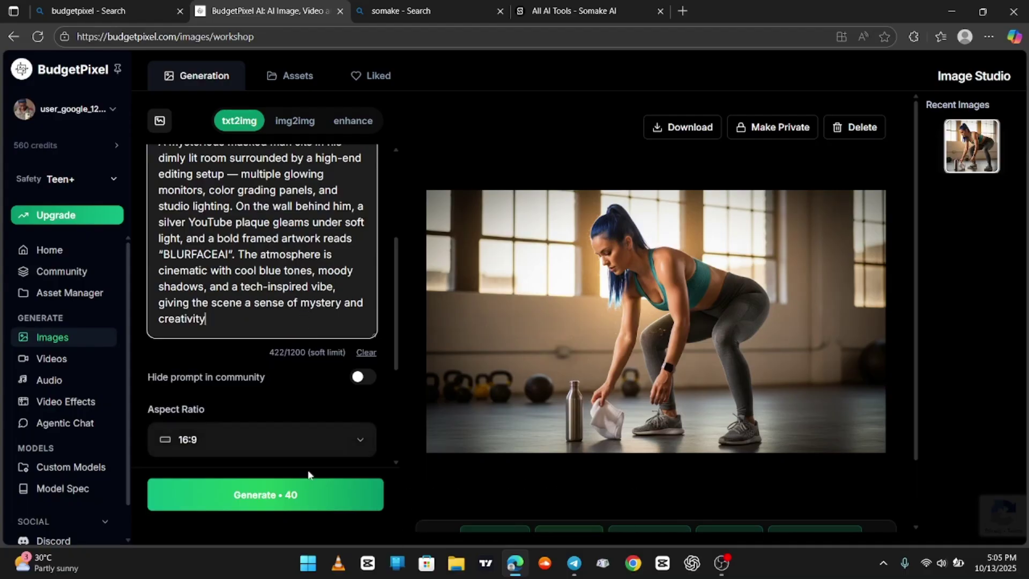
pyautogui.click(304, 489)
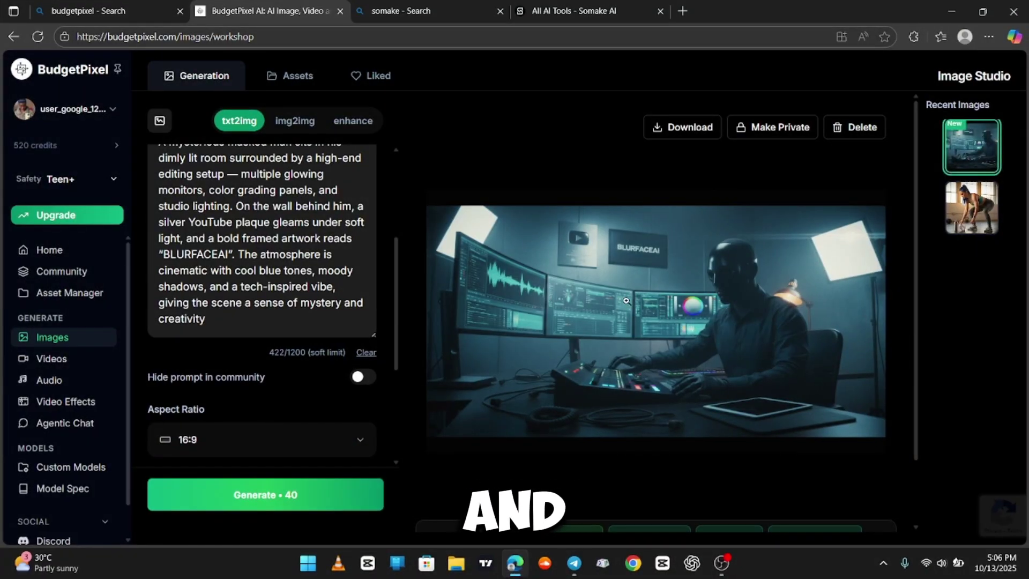
# Preview the masked-man studio image enlarged, then download it.
pyautogui.click(631, 307)
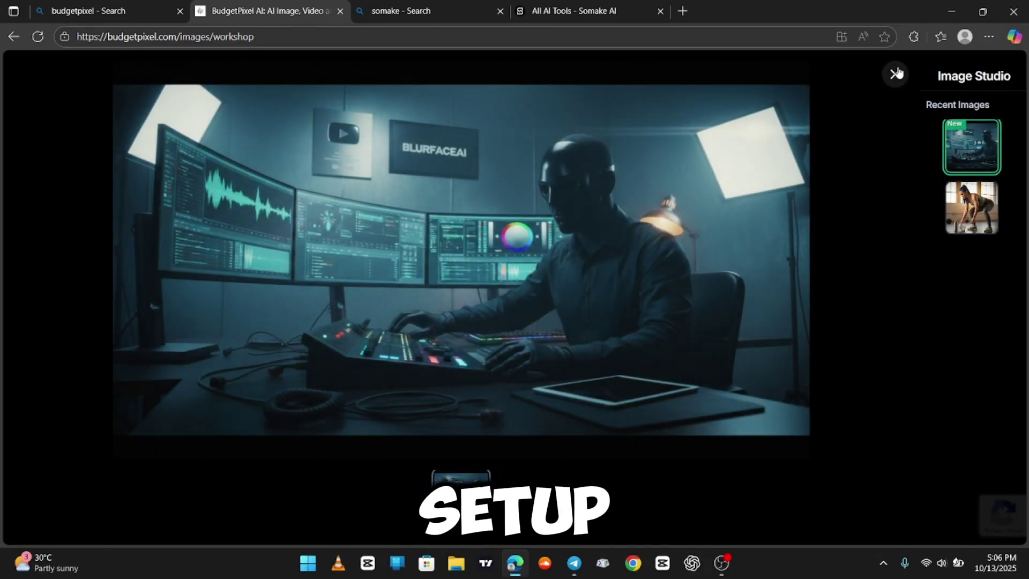
pyautogui.click(895, 75)
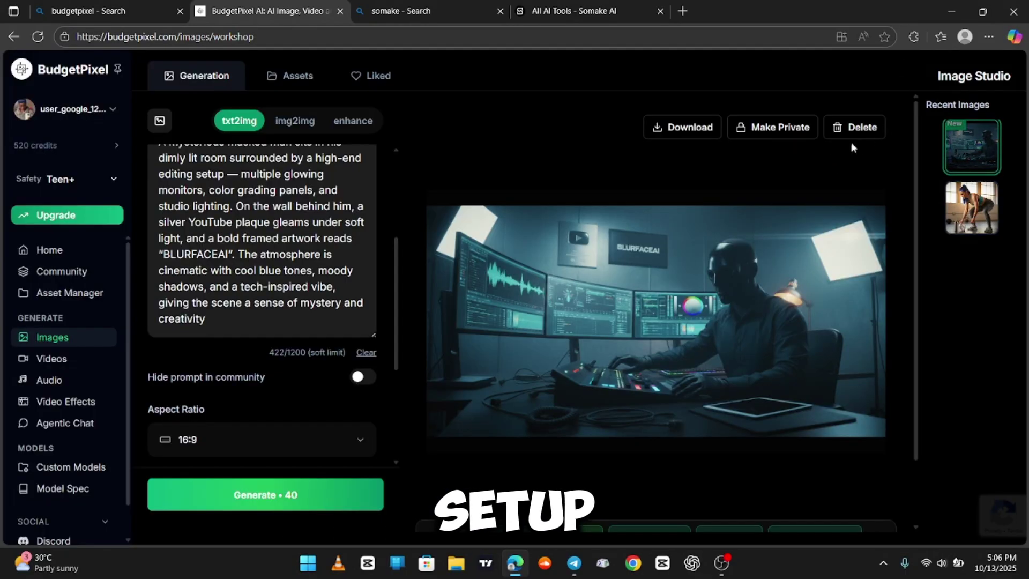
pyautogui.click(670, 131)
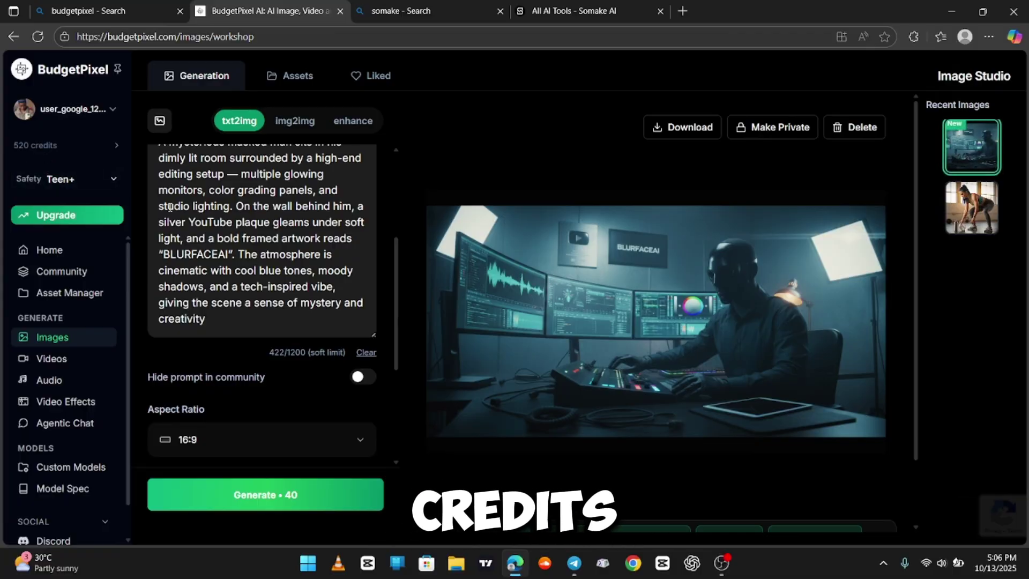
# Replace the old prompt with a pink-haired selfie prompt featuring cinematic background lighting.
pyautogui.scroll(5, 177, 208)
pyautogui.hotkey('ctrl', 'a')
pyautogui.press('BackSpace')
pyautogui.write('a woman')
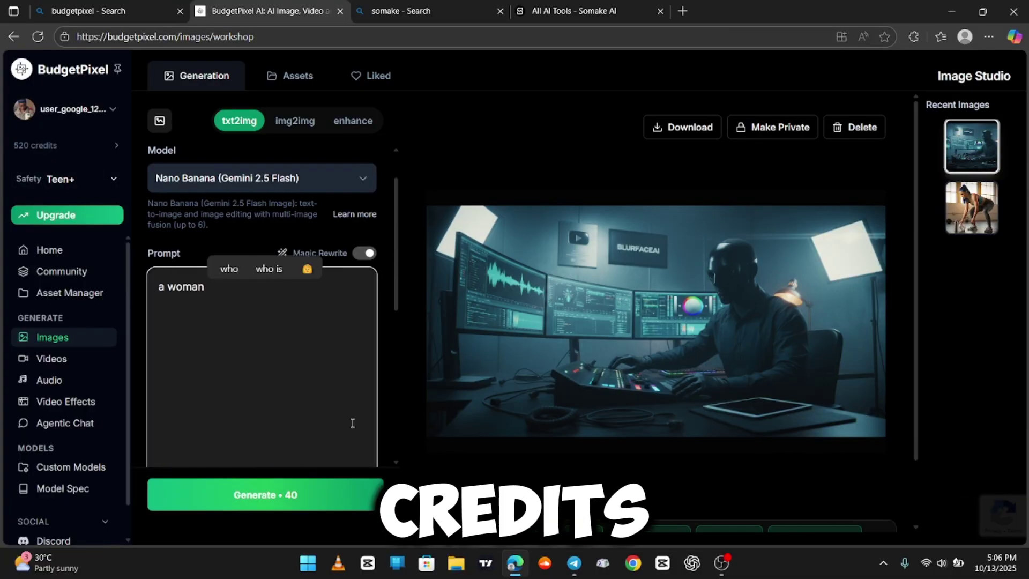
pyautogui.hotkey('ctrl', 'a')
pyautogui.write('sel')
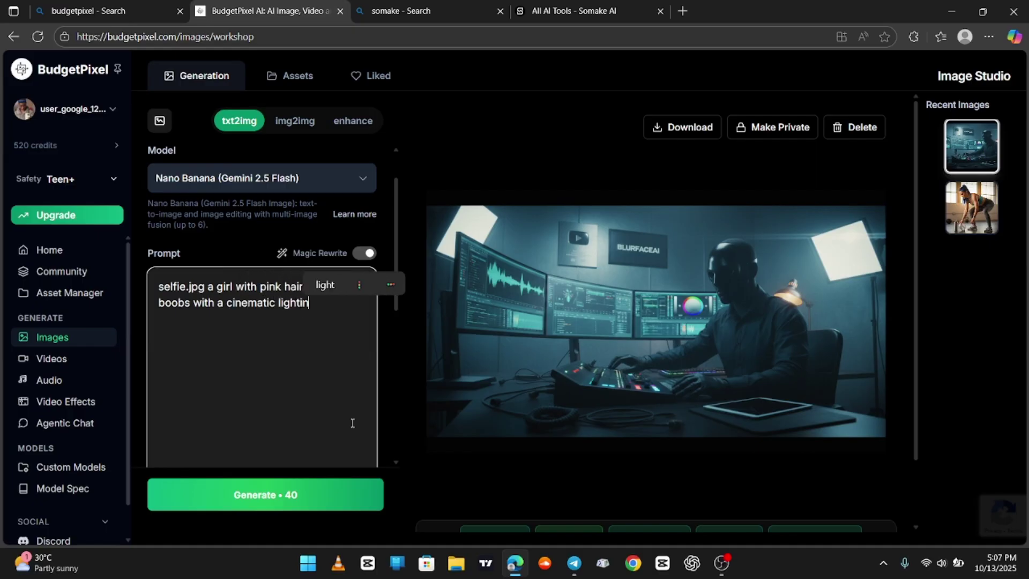
pyautogui.write('he background.')
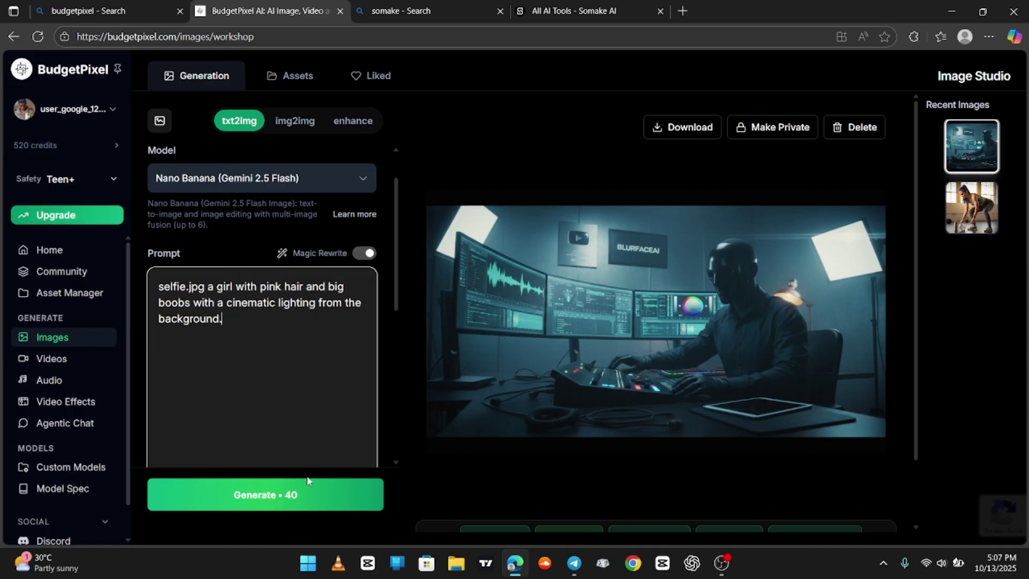
# Generate the pink-haired portrait and download it as image_31848.png.
pyautogui.click(294, 494)
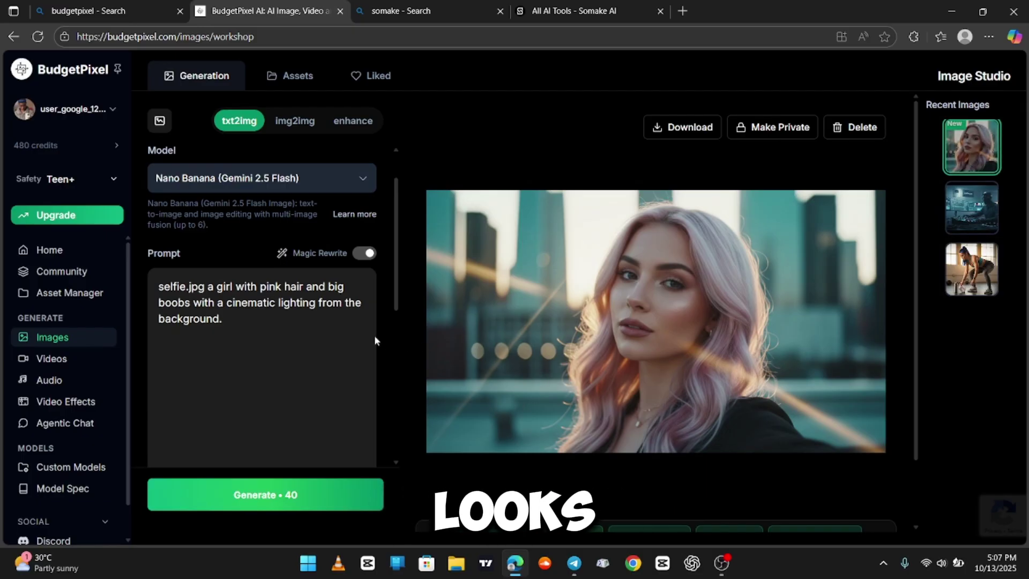
pyautogui.rightClick(663, 302)
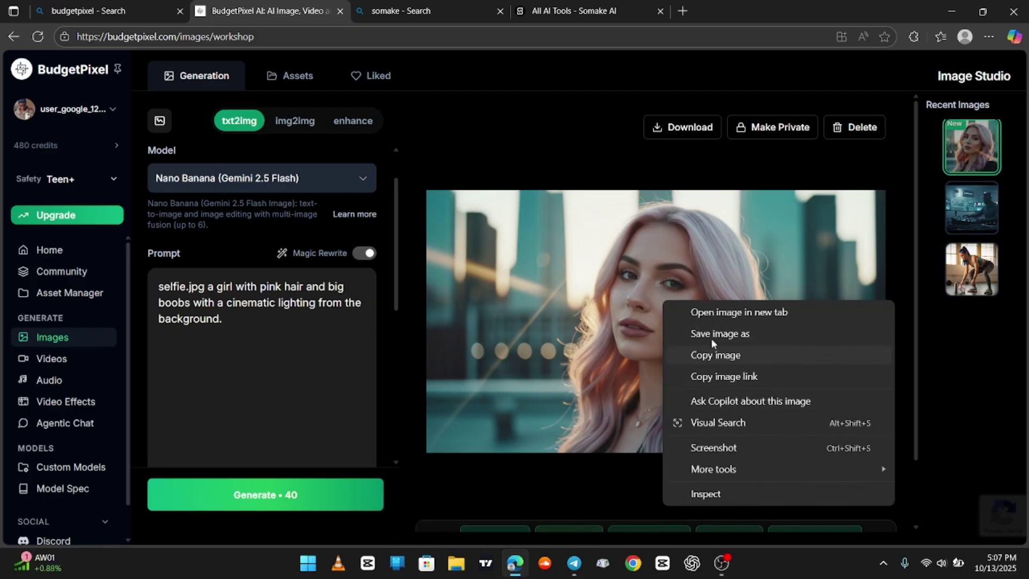
pyautogui.click(685, 127)
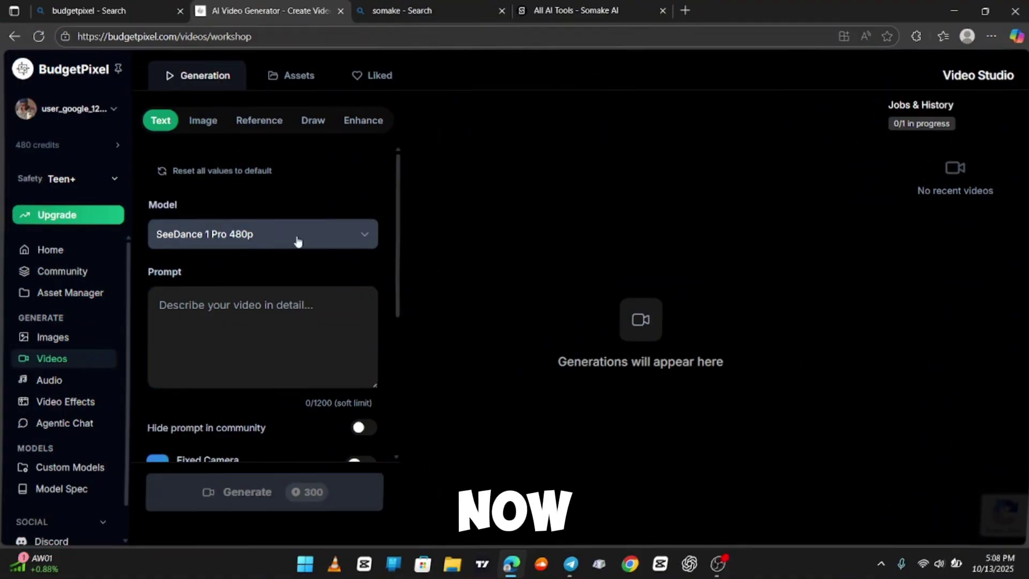
# Choose Kling v1.6 Standard from the video model list.
pyautogui.click(298, 236)
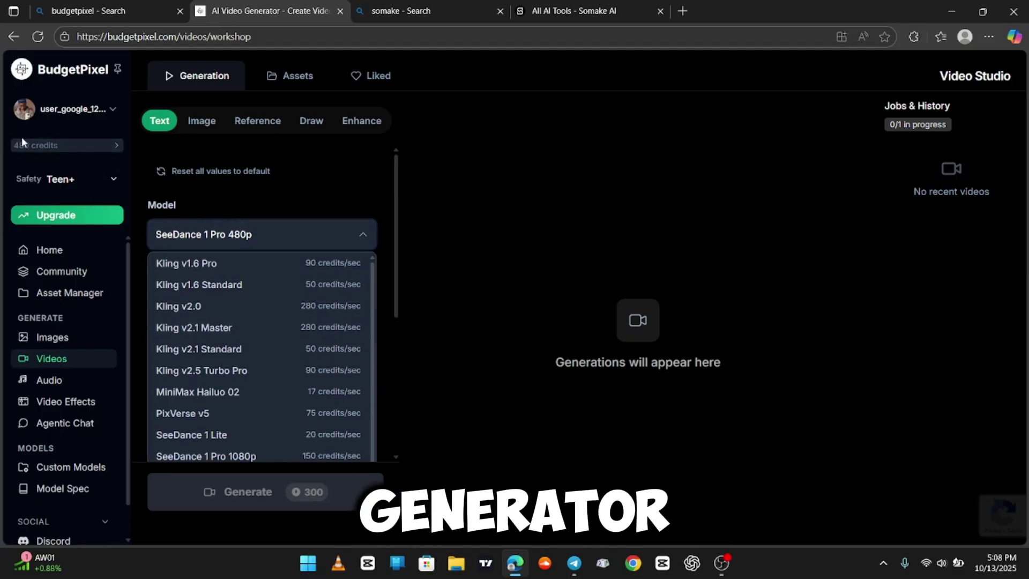
pyautogui.scroll(-2, 284, 375)
pyautogui.scroll(-3, 225, 402)
pyautogui.scroll(-3, 232, 391)
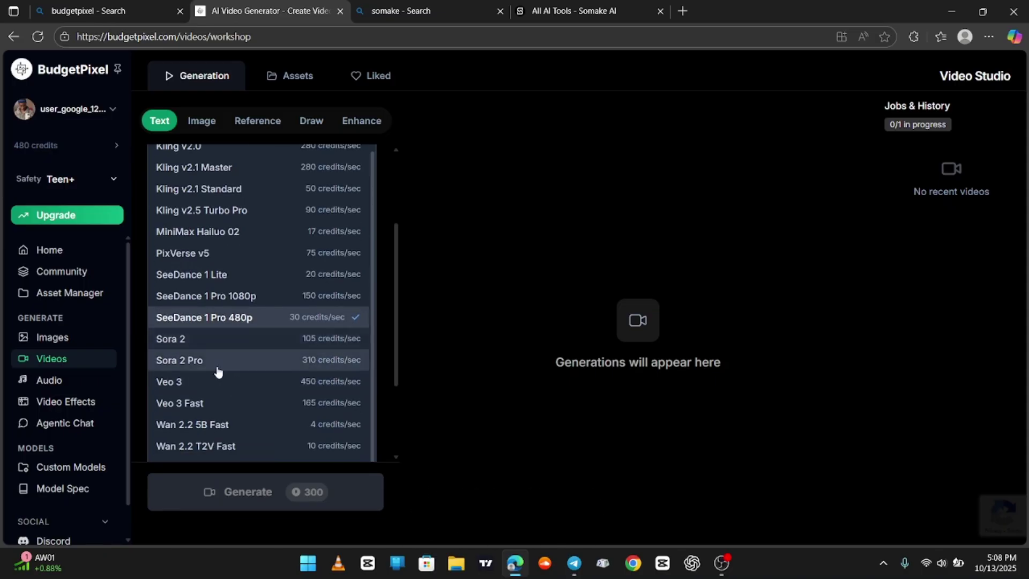
pyautogui.scroll(-3, 256, 379)
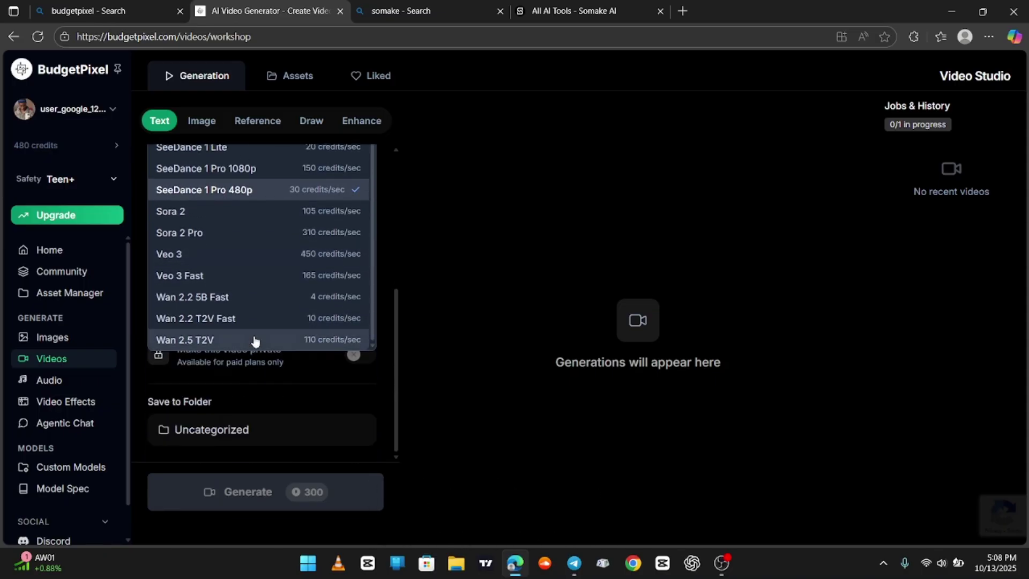
pyautogui.scroll(1, 254, 341)
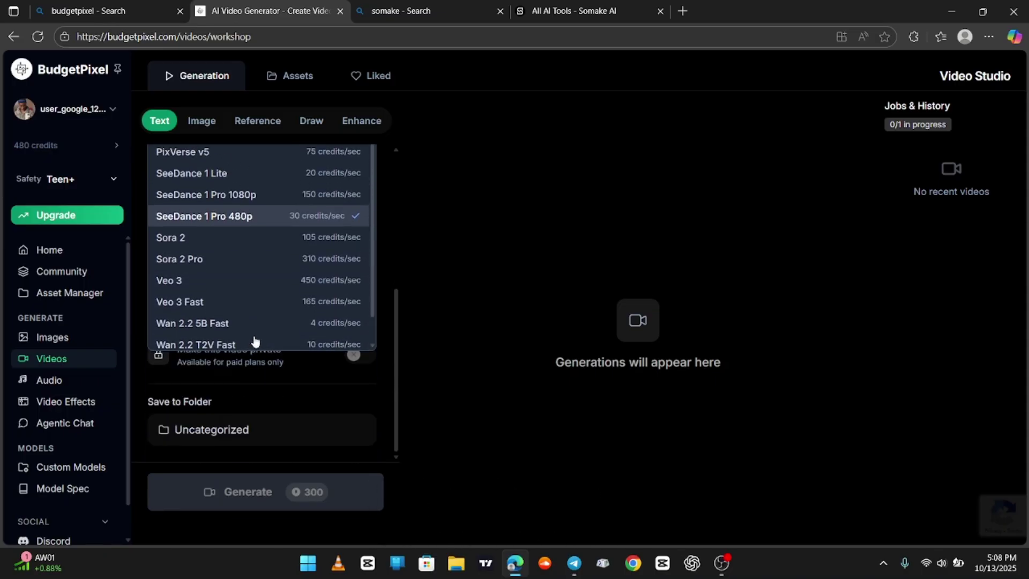
pyautogui.click(247, 238)
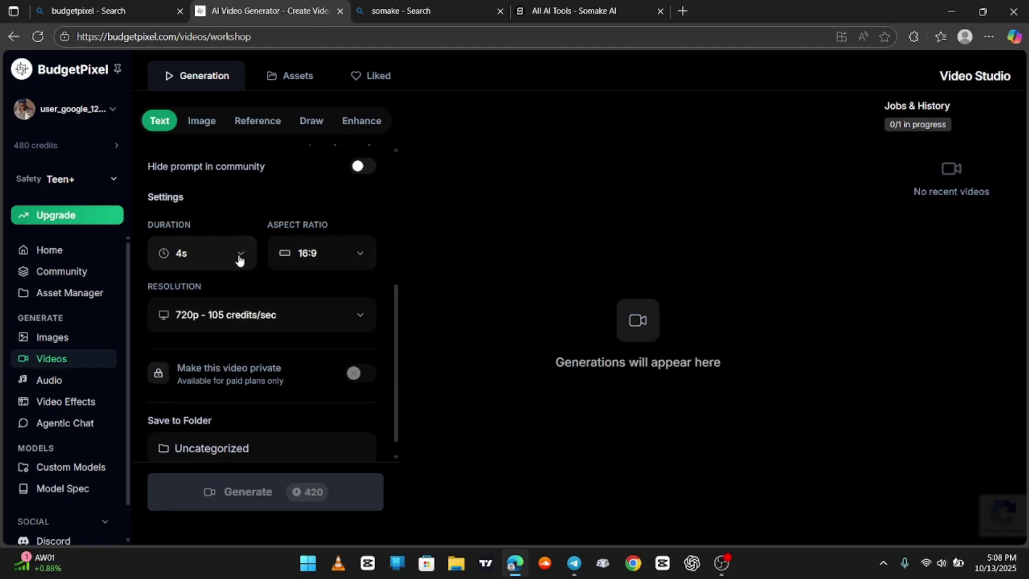
# Adjust the video duration and keep the aspect ratio at 16:9.
pyautogui.click(239, 259)
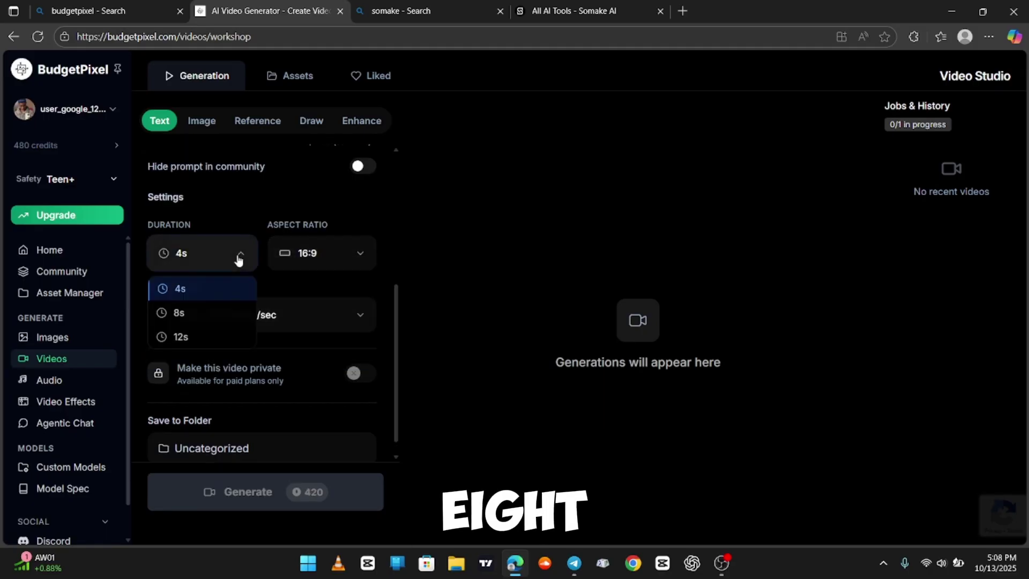
pyautogui.click(229, 311)
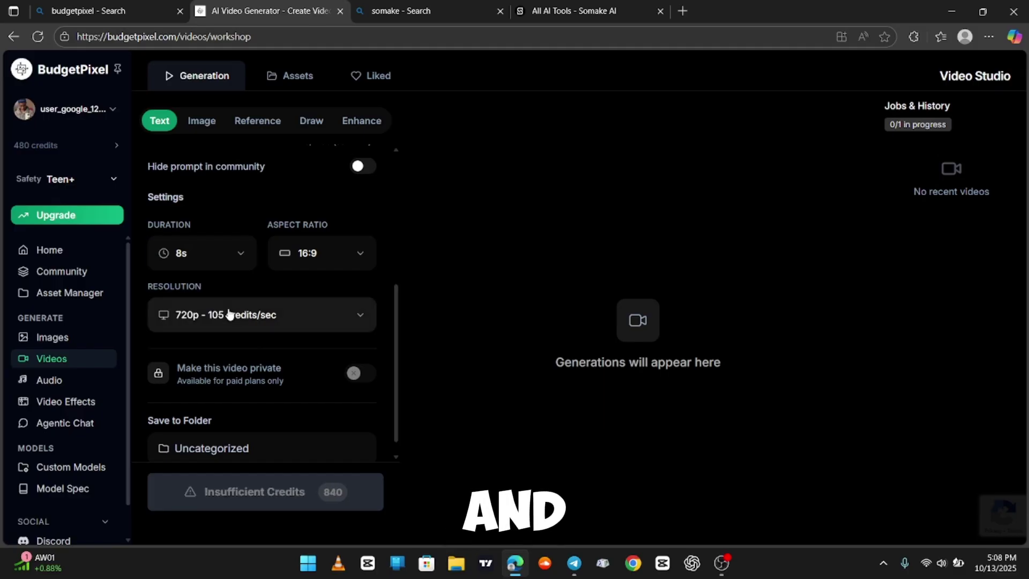
pyautogui.click(230, 260)
pyautogui.click(226, 282)
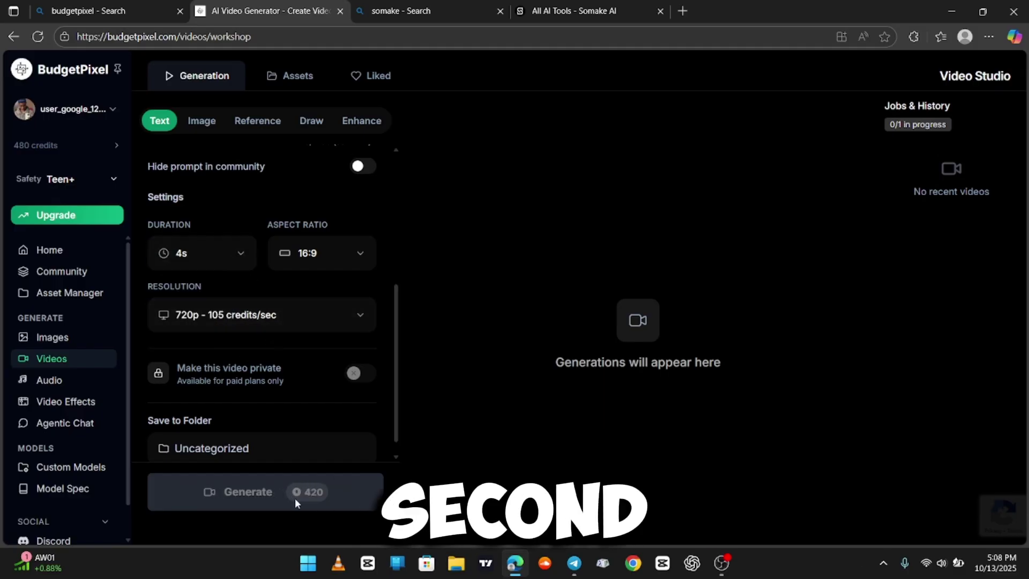
pyautogui.click(339, 262)
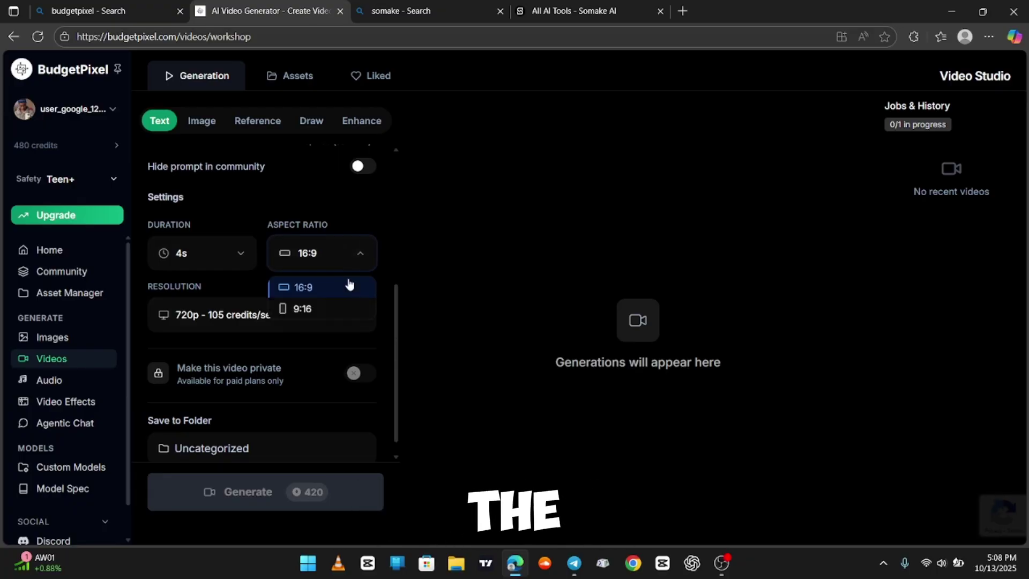
pyautogui.click(351, 253)
# Paste the masked-man BLURFACEAI studio prompt into the video prompt box.
pyautogui.scroll(2, 329, 266)
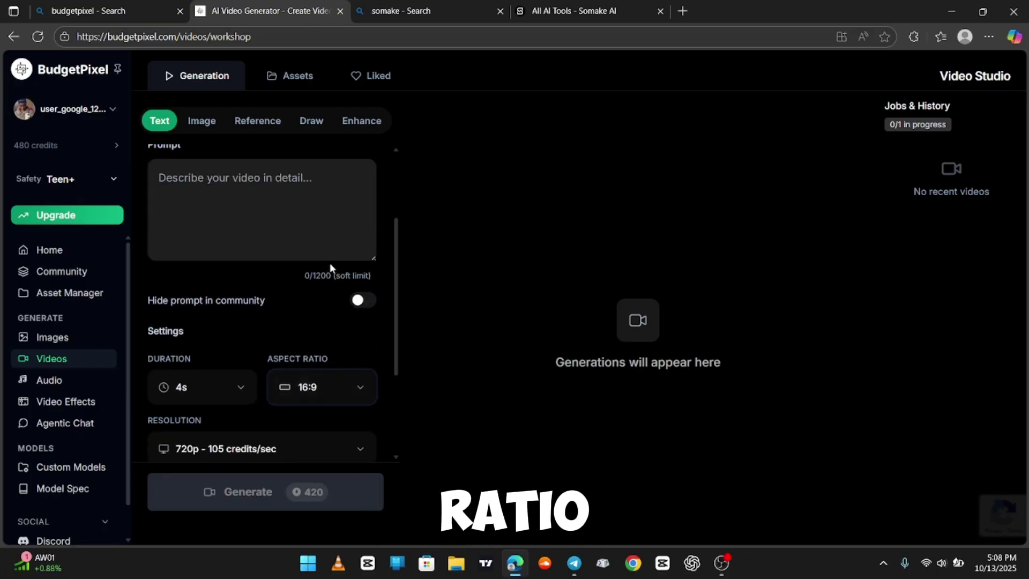
pyautogui.scroll(1, 330, 266)
pyautogui.rightClick(223, 245)
pyautogui.click(292, 352)
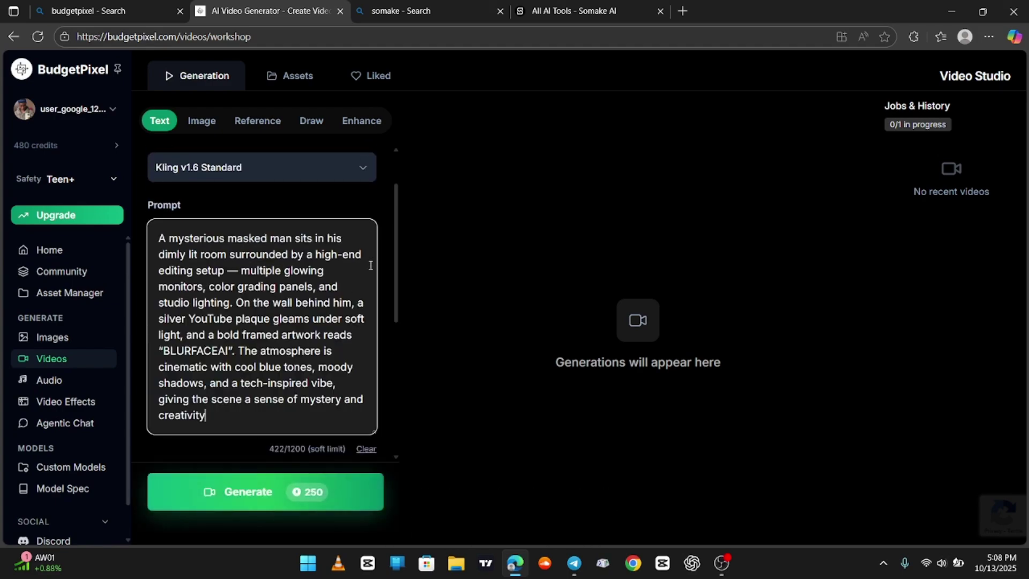
pyautogui.scroll(-3, 295, 295)
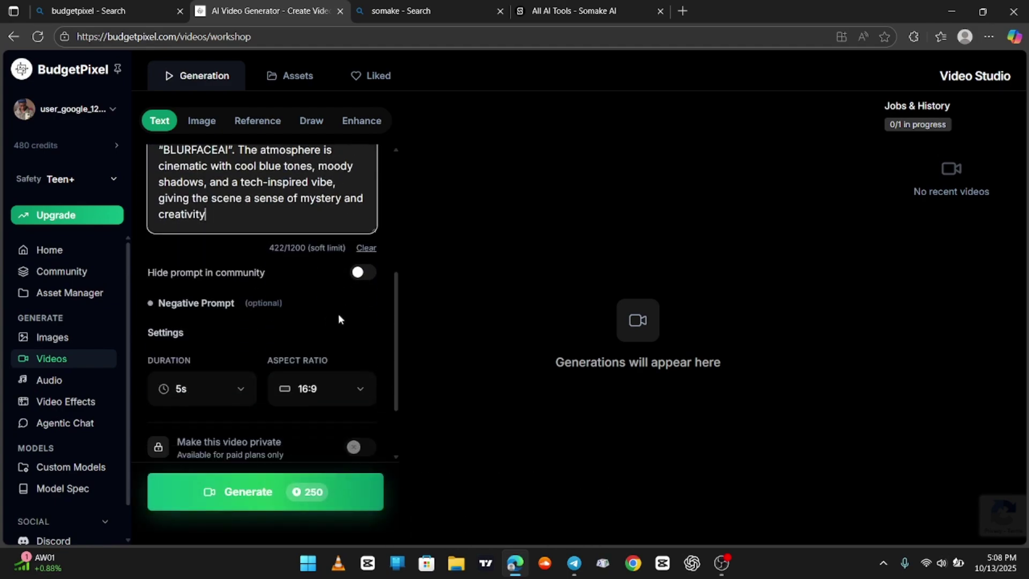
pyautogui.scroll(-1, 339, 313)
pyautogui.scroll(-1, 280, 368)
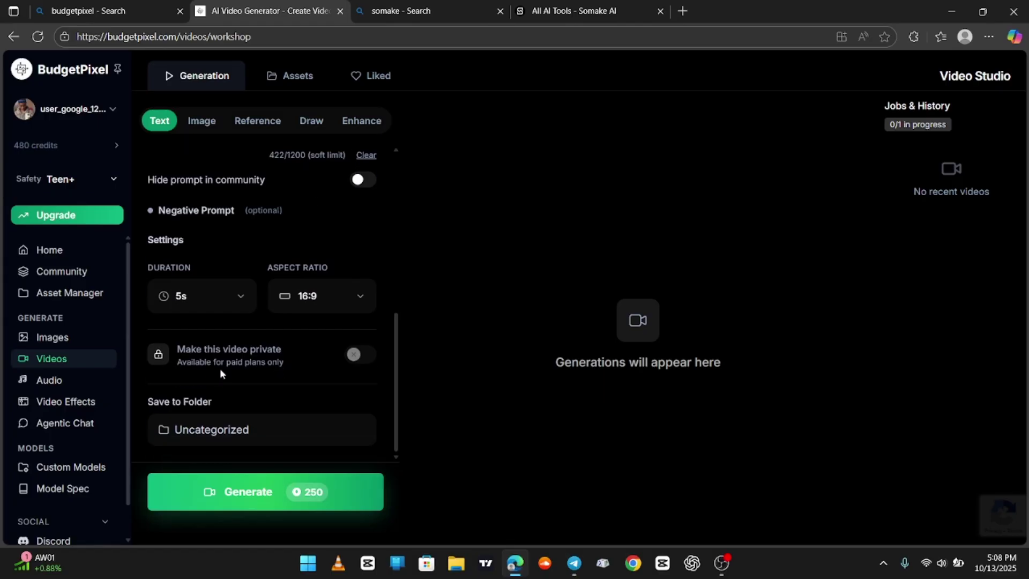
# Generate the masked-man studio video, play it, and download it as video.mp4.
pyautogui.click(313, 492)
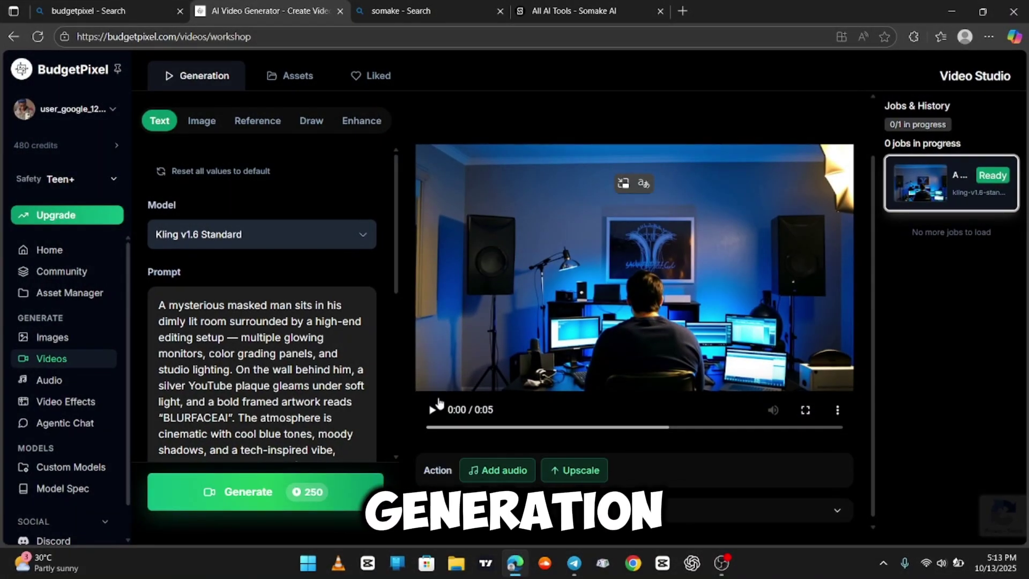
pyautogui.click(432, 410)
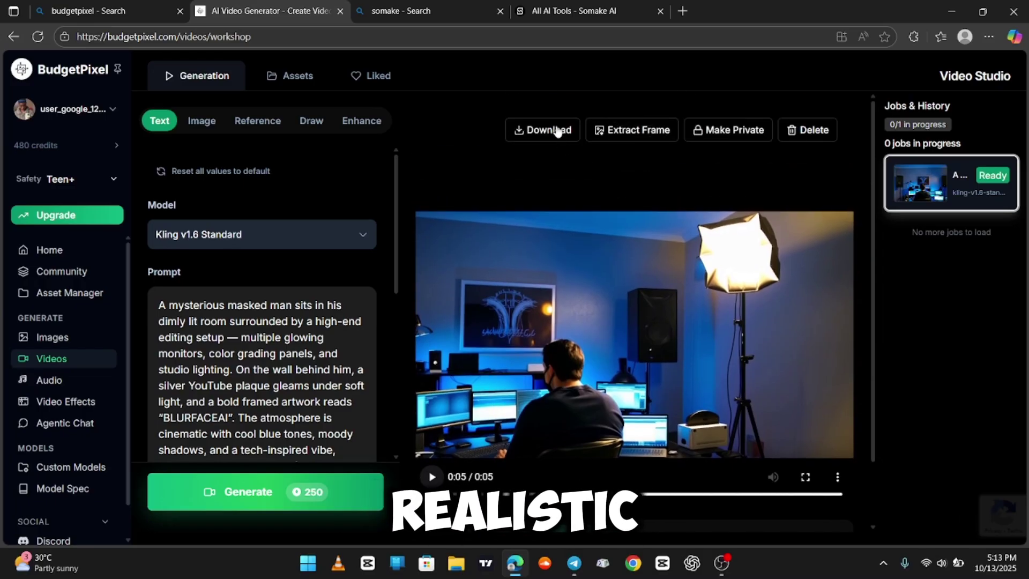
pyautogui.click(555, 130)
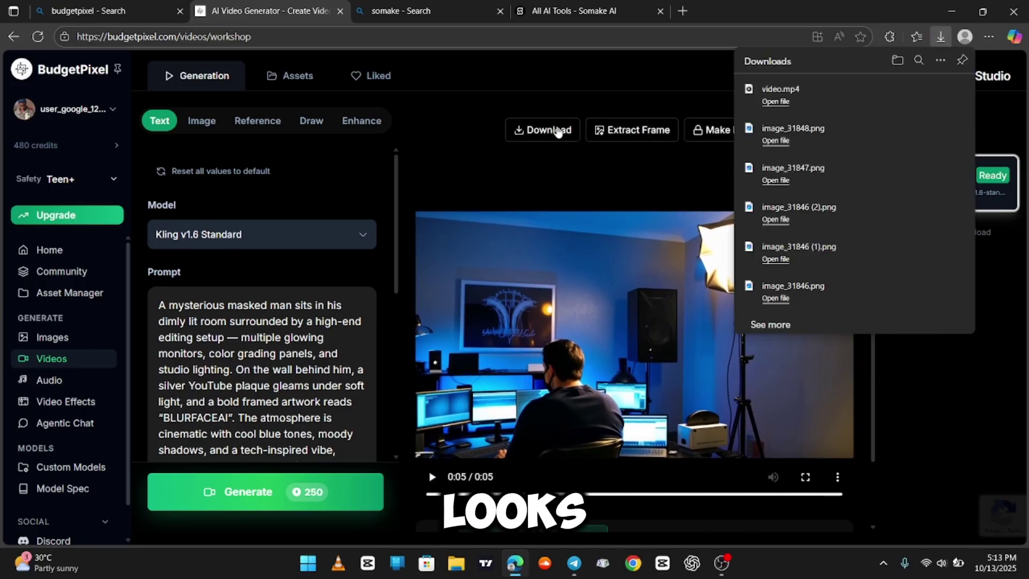
pyautogui.scroll(-1, 623, 248)
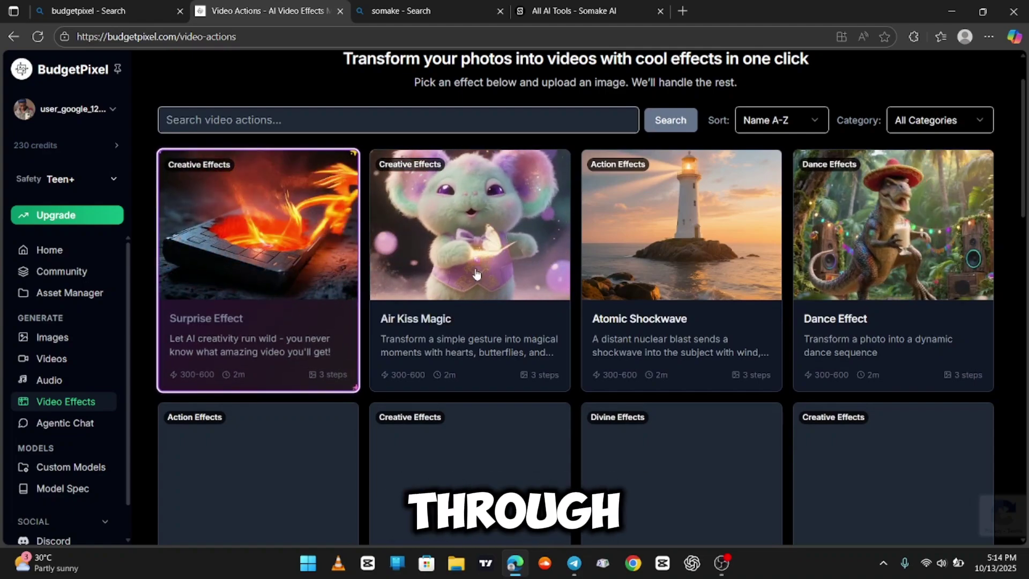
# Scroll through the video effect cards down to Kiss Effect and Money Rain.
pyautogui.scroll(-1, 500, 300)
pyautogui.scroll(-2, 499, 300)
pyautogui.scroll(-3, 499, 301)
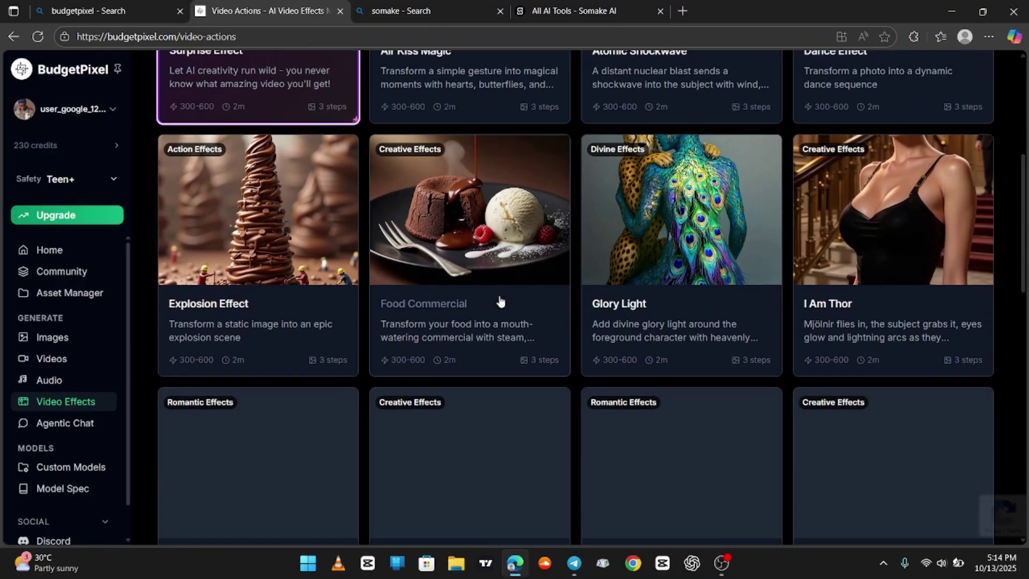
pyautogui.scroll(-1, 500, 300)
pyautogui.scroll(-1, 499, 300)
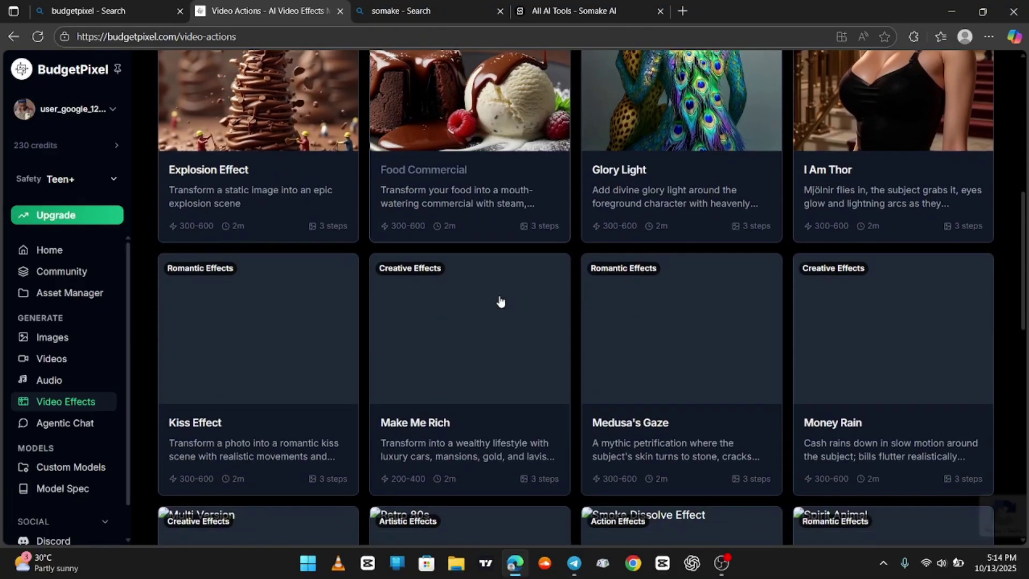
pyautogui.scroll(3, 499, 301)
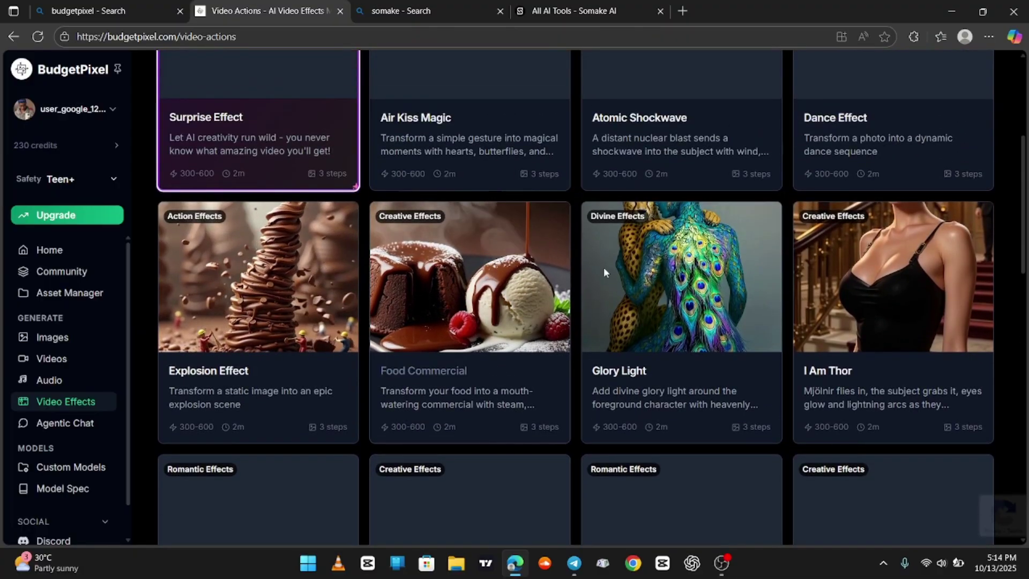
pyautogui.scroll(-4, 496, 288)
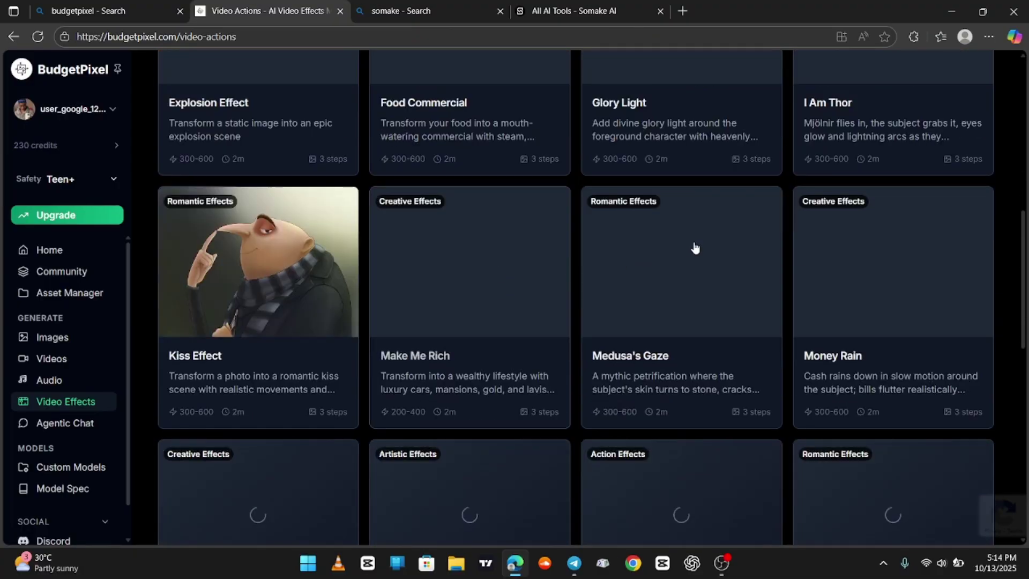
pyautogui.scroll(-1, 425, 280)
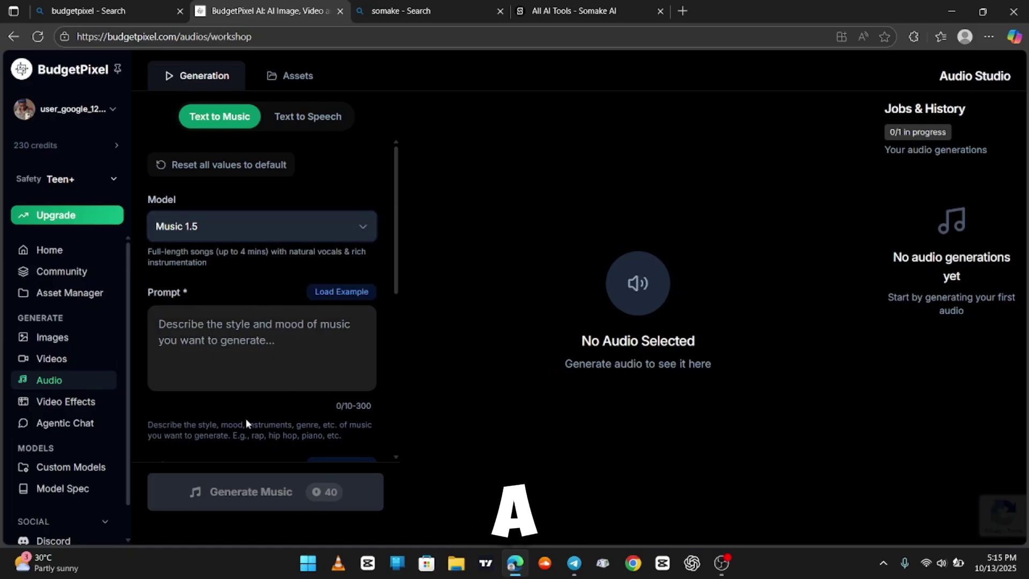
# Scan the Audio Studio's Music 1.5 settings, then go Home and open the Image Generator.
pyautogui.scroll(-5, 247, 422)
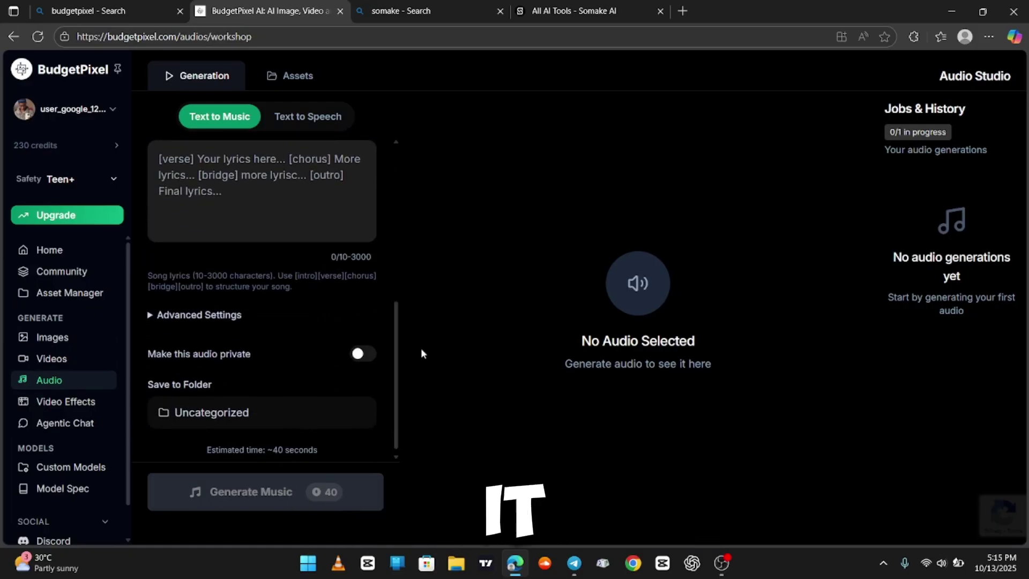
pyautogui.scroll(5, 368, 296)
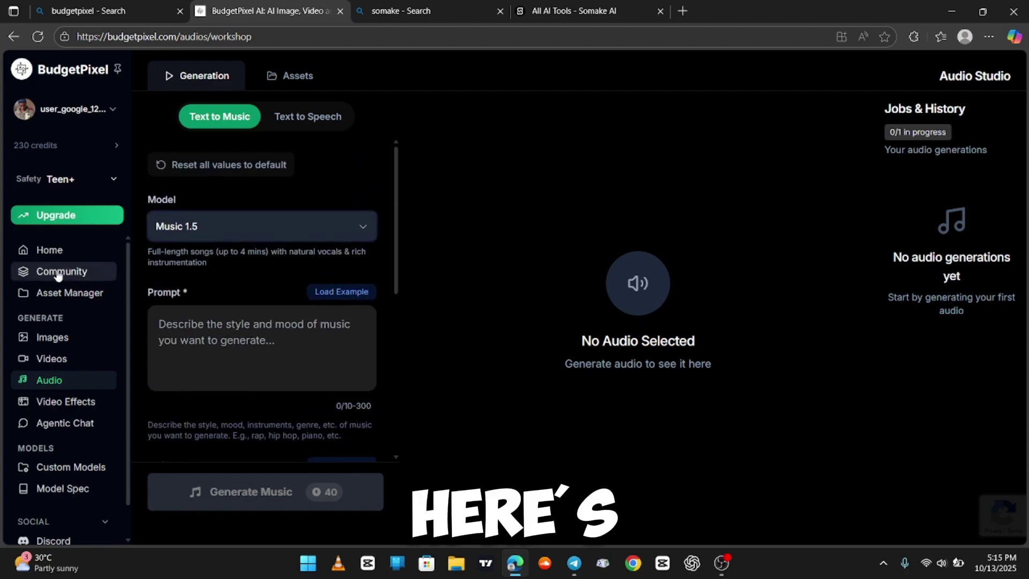
pyautogui.click(69, 253)
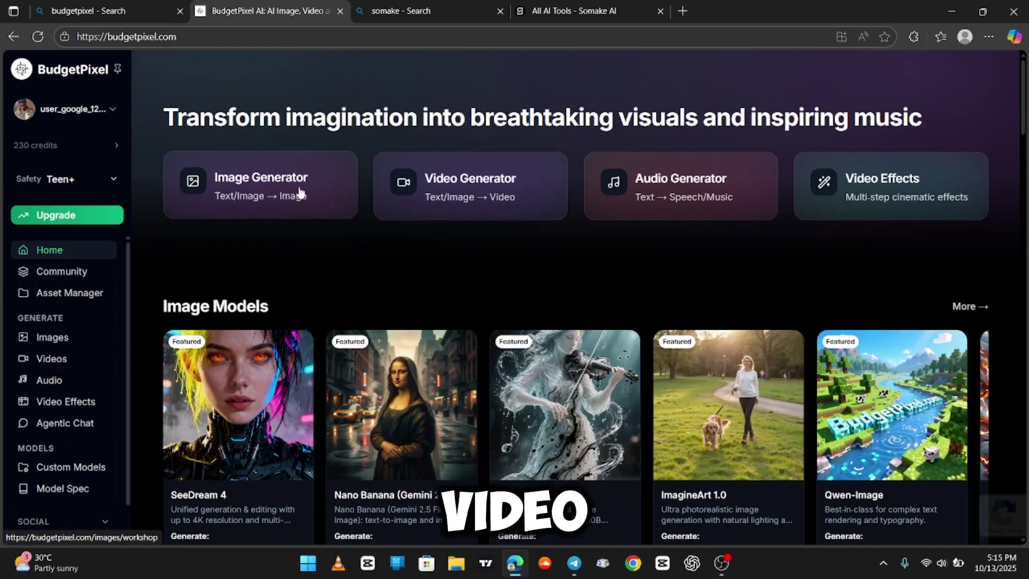
pyautogui.click(284, 194)
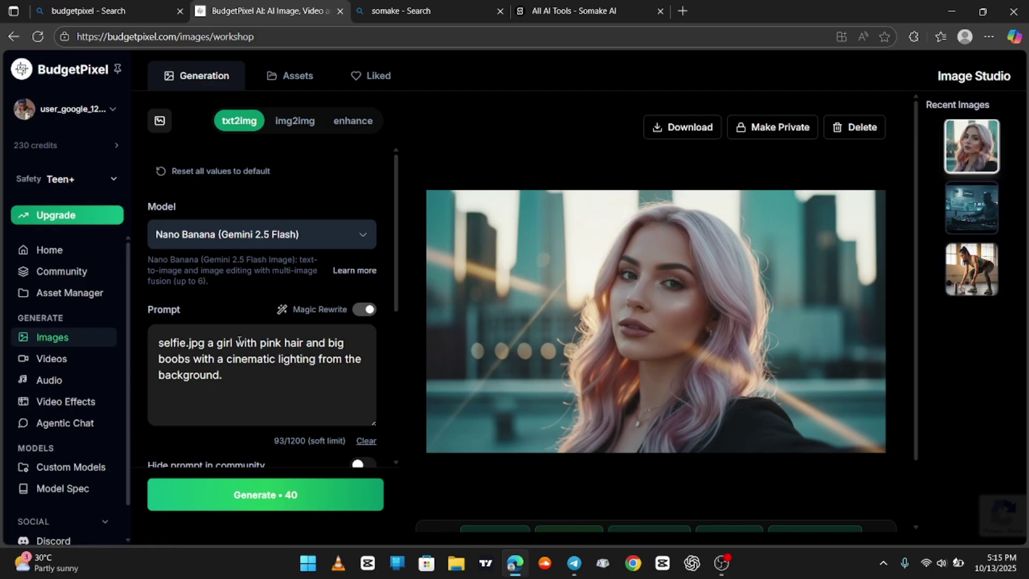
# Switch to Ideogram v3 Quality, generate a short-haired pink portrait, and download it.
pyautogui.click(359, 236)
pyautogui.scroll(-5, 301, 283)
pyautogui.click(301, 283)
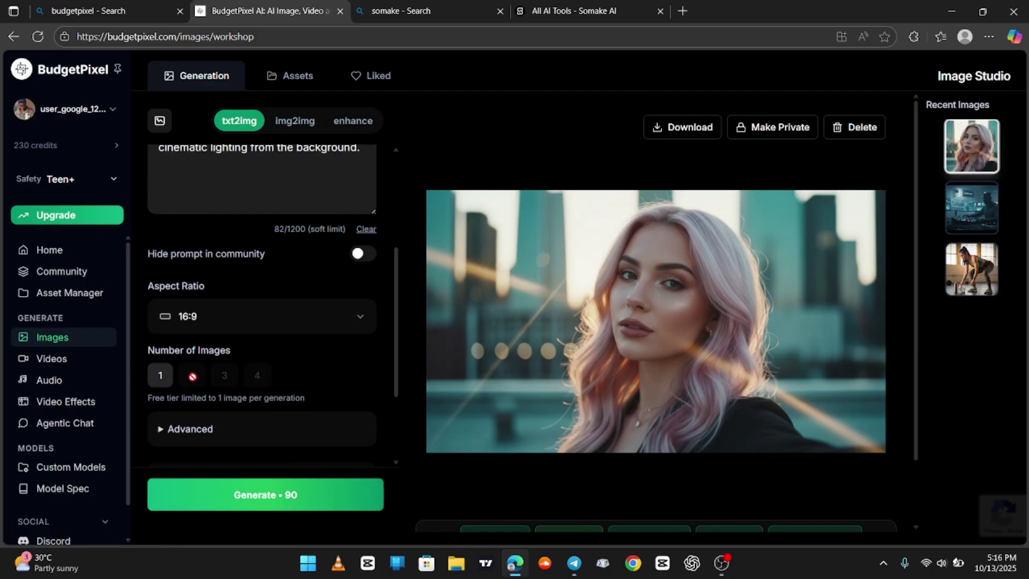
pyautogui.click(260, 489)
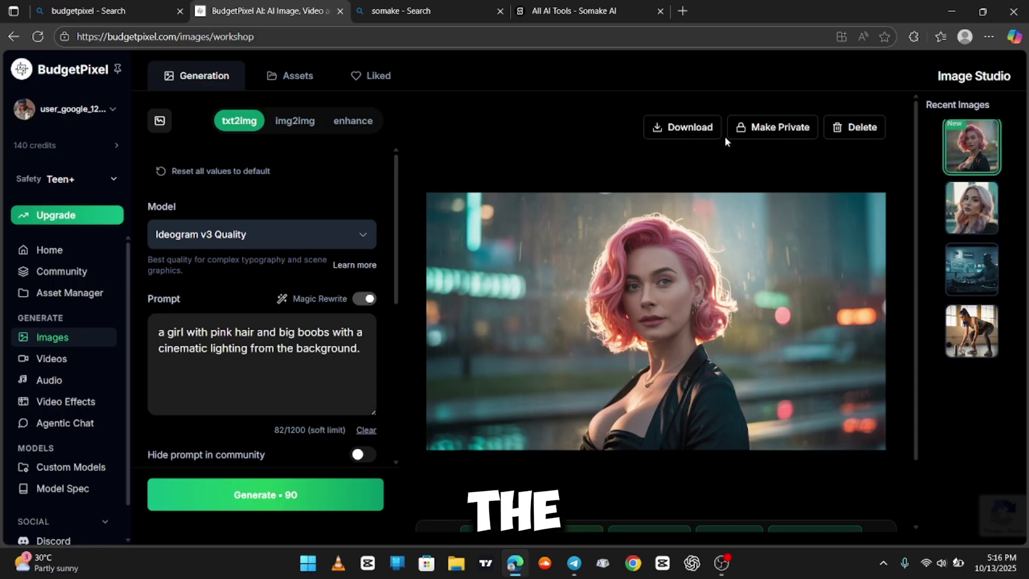
pyautogui.click(691, 129)
pyautogui.click(647, 155)
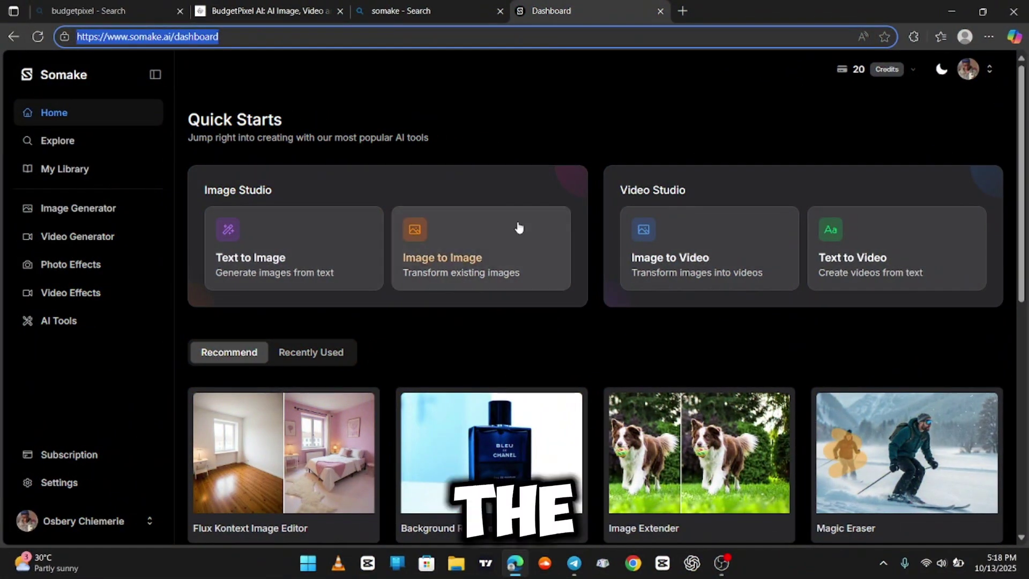
# Browse Somake's dashboard tools and creations, then open the Flux.1 Dev Image Generator.
pyautogui.scroll(-1, 520, 227)
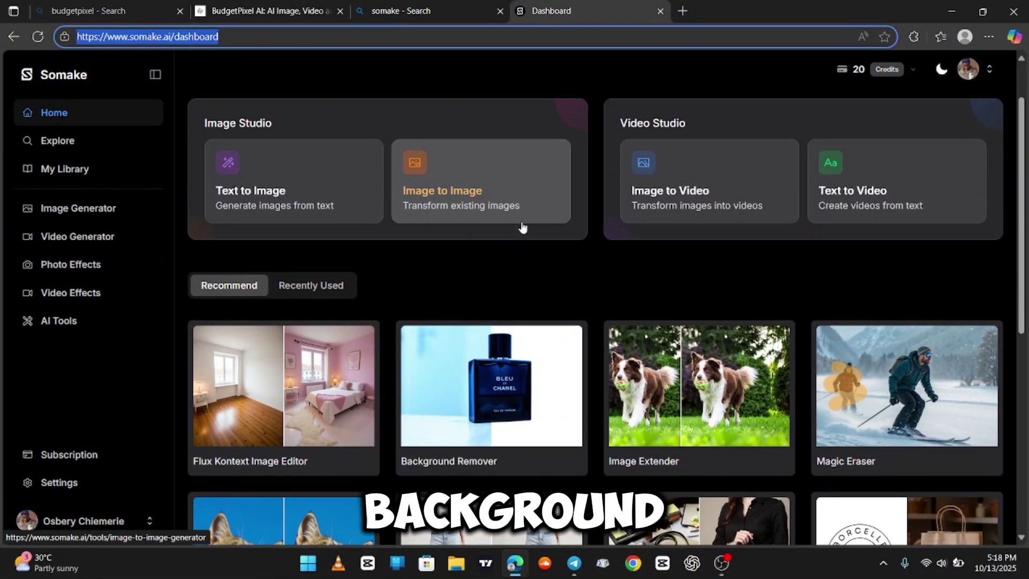
pyautogui.scroll(-2, 536, 247)
pyautogui.scroll(-1, 826, 247)
pyautogui.scroll(-1, 561, 296)
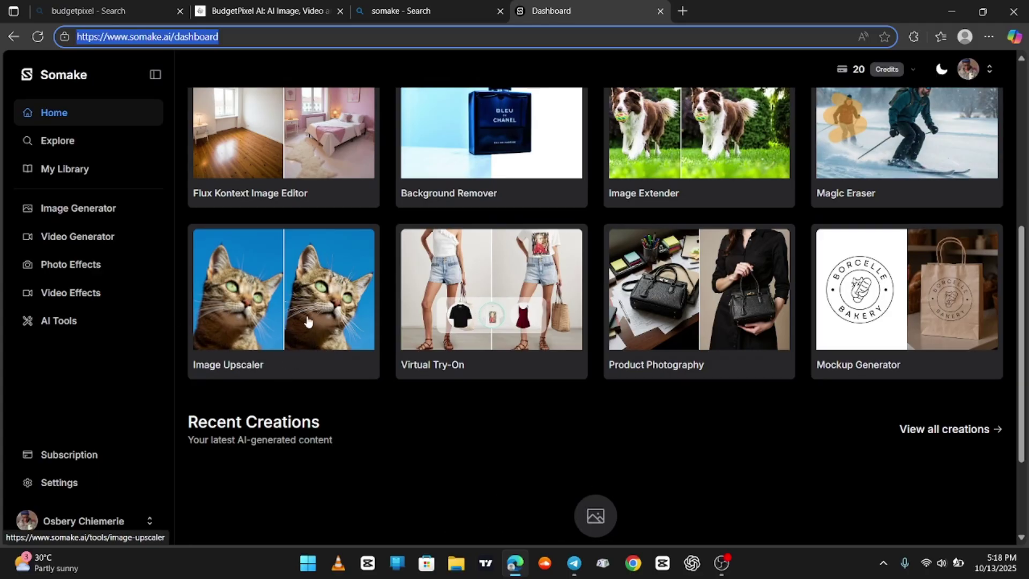
pyautogui.scroll(-2, 592, 348)
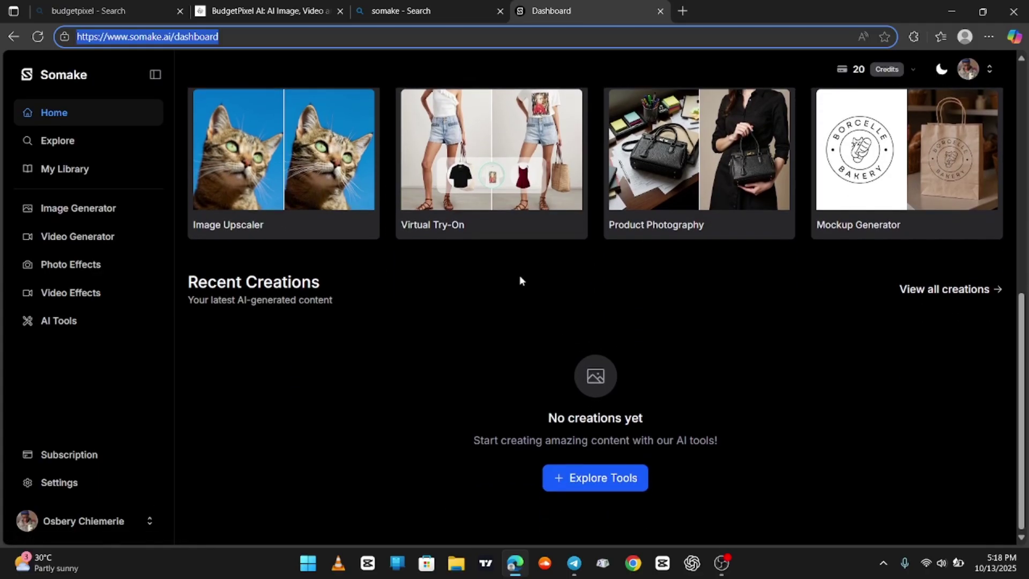
pyautogui.scroll(6, 518, 273)
pyautogui.scroll(2, 518, 273)
pyautogui.click(128, 214)
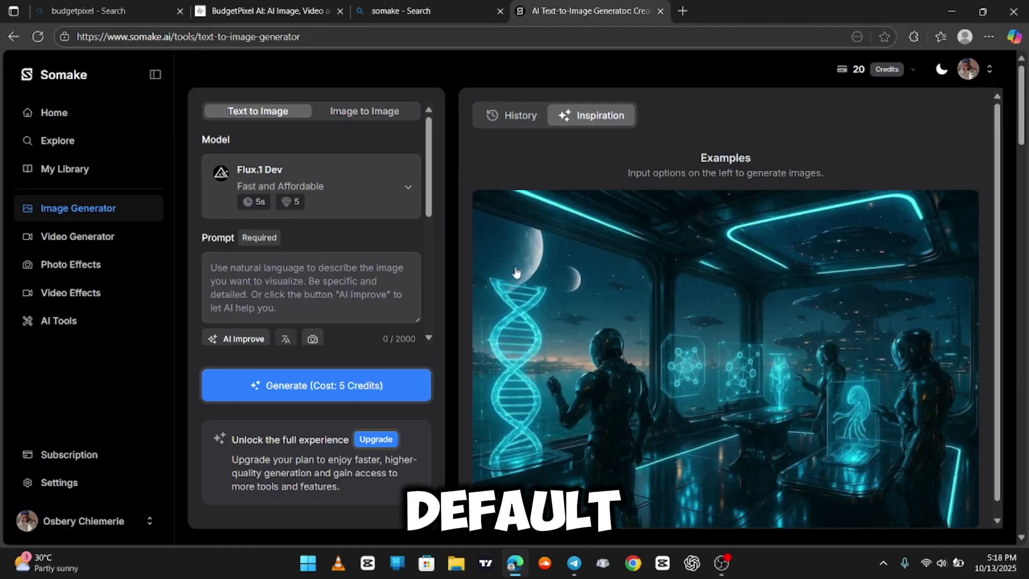
# Paste the masked-man editing-studio prompt into the Prompt box and generate with Flux Dev.
pyautogui.scroll(-1, 774, 357)
pyautogui.scroll(-1, 774, 357)
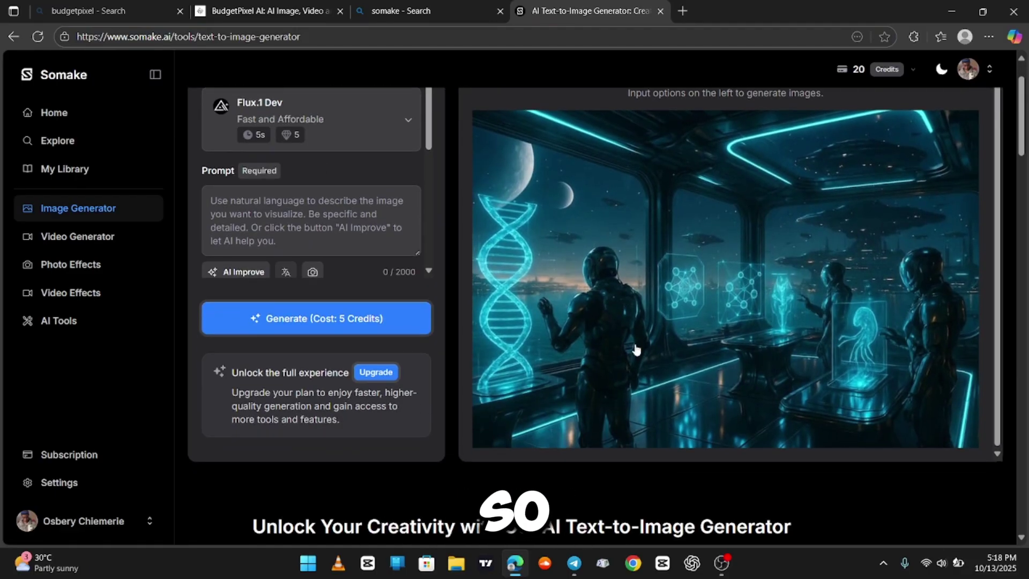
pyautogui.scroll(1, 567, 346)
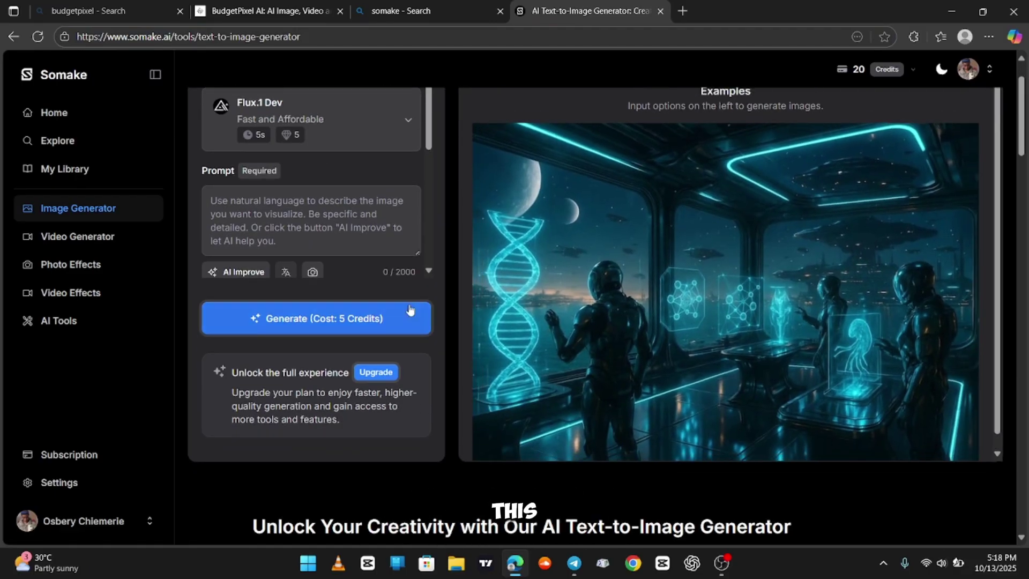
pyautogui.click(309, 221)
pyautogui.write('w')
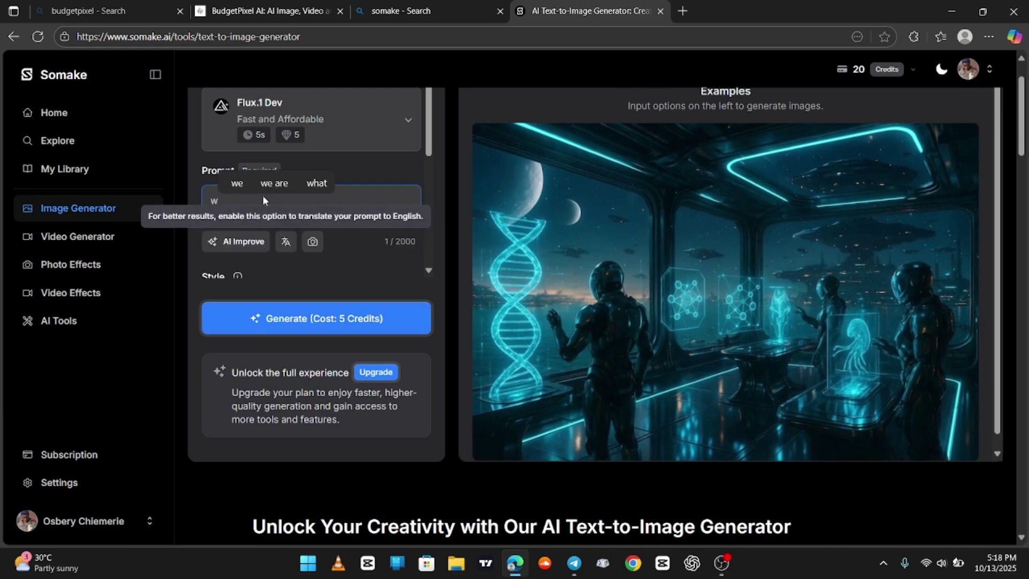
pyautogui.press('BackSpace')
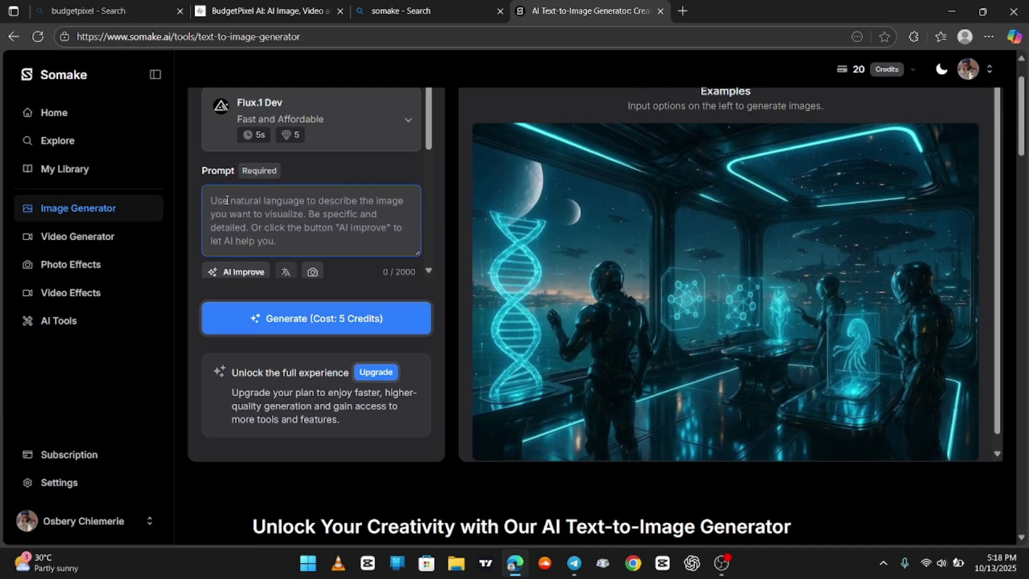
pyautogui.rightClick(227, 200)
pyautogui.click(280, 300)
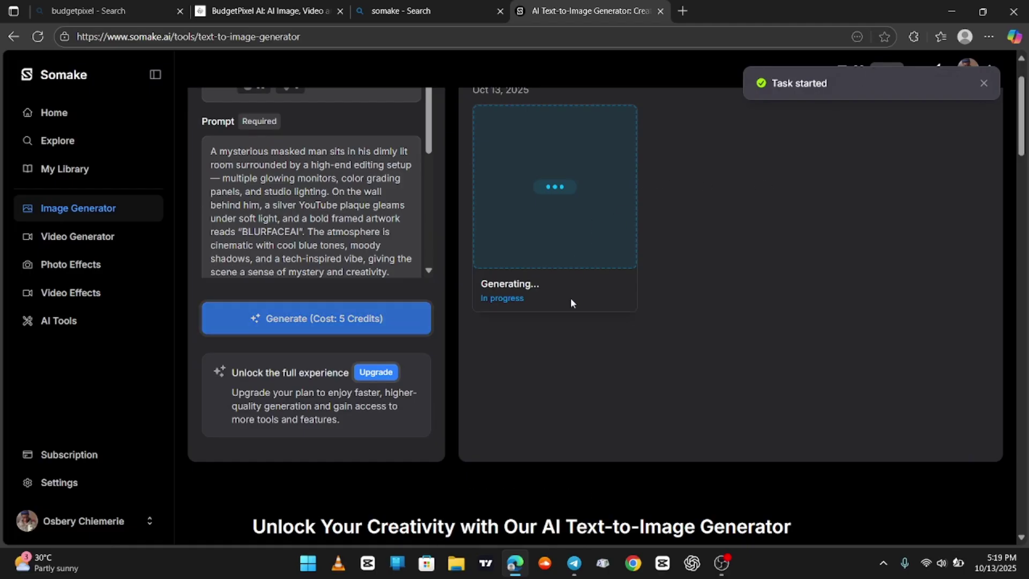
pyautogui.scroll(1, 546, 306)
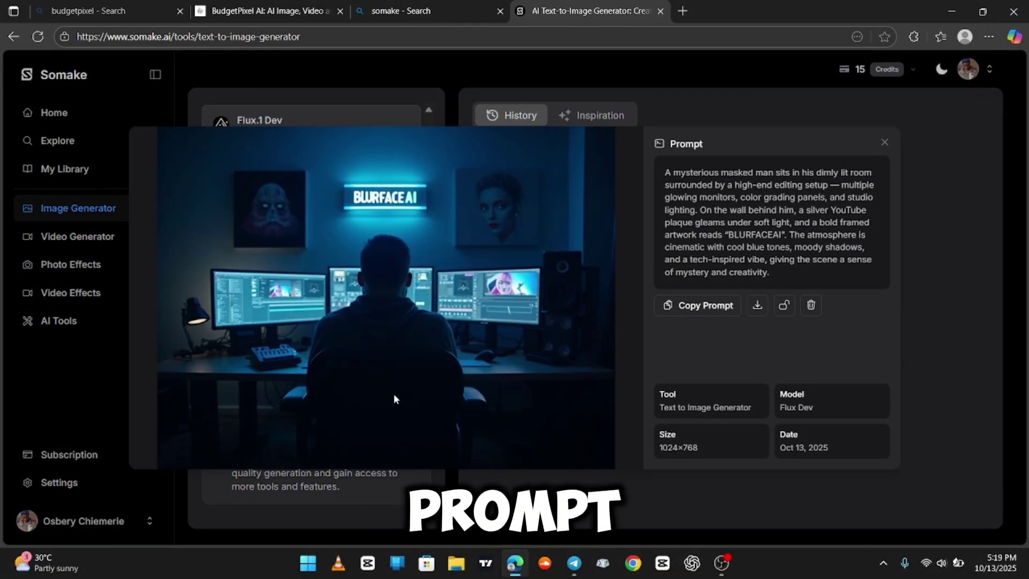
# Save the 1024×768 masked-man studio image to Downloads.
pyautogui.rightClick(420, 276)
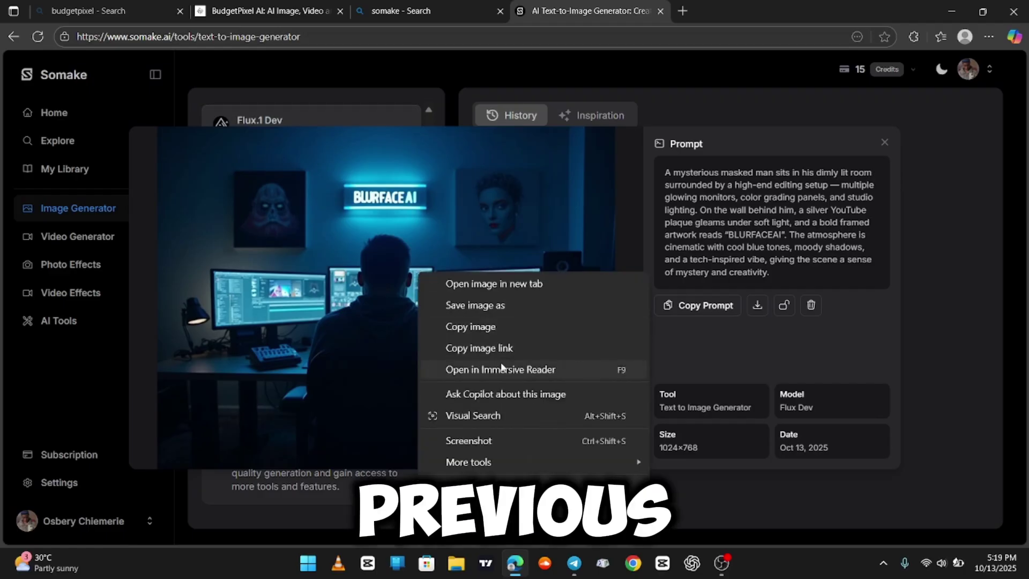
pyautogui.click(482, 305)
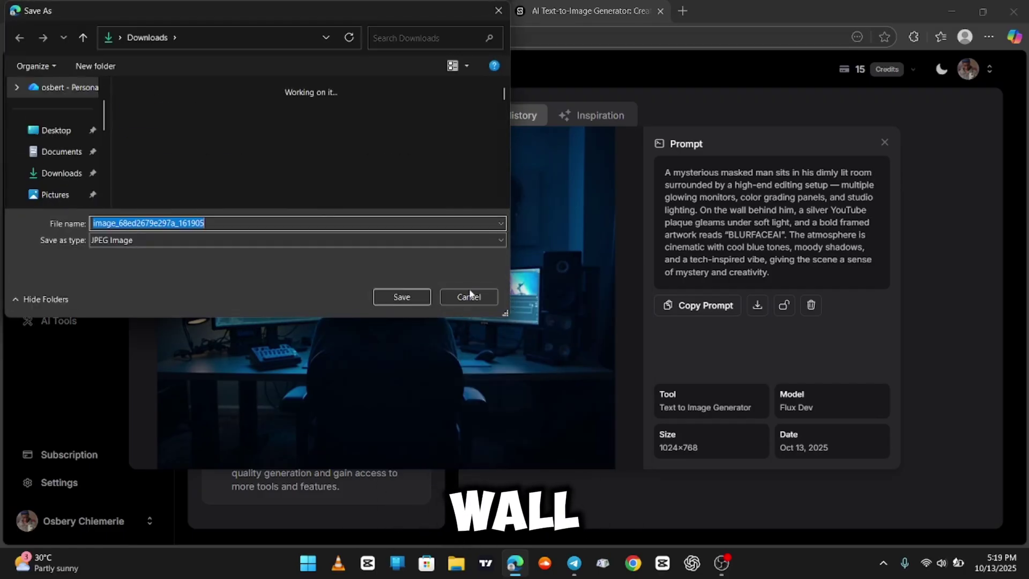
pyautogui.click(405, 295)
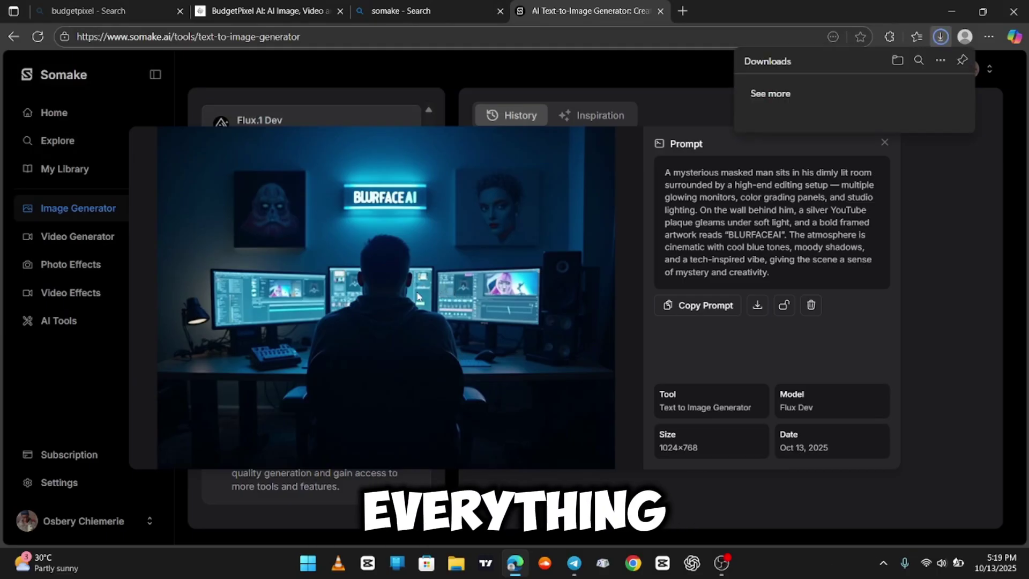
pyautogui.click(620, 156)
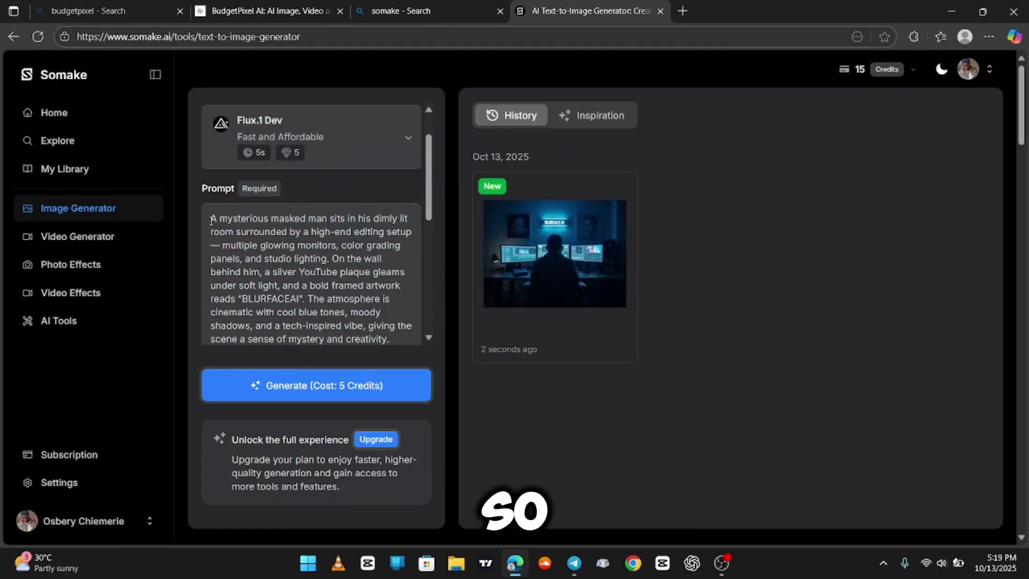
# Switch the model to Seedream 4 (4K) and regenerate the masked-man studio scene.
pyautogui.moveTo(367, 296); pyautogui.dragTo(337, 261)
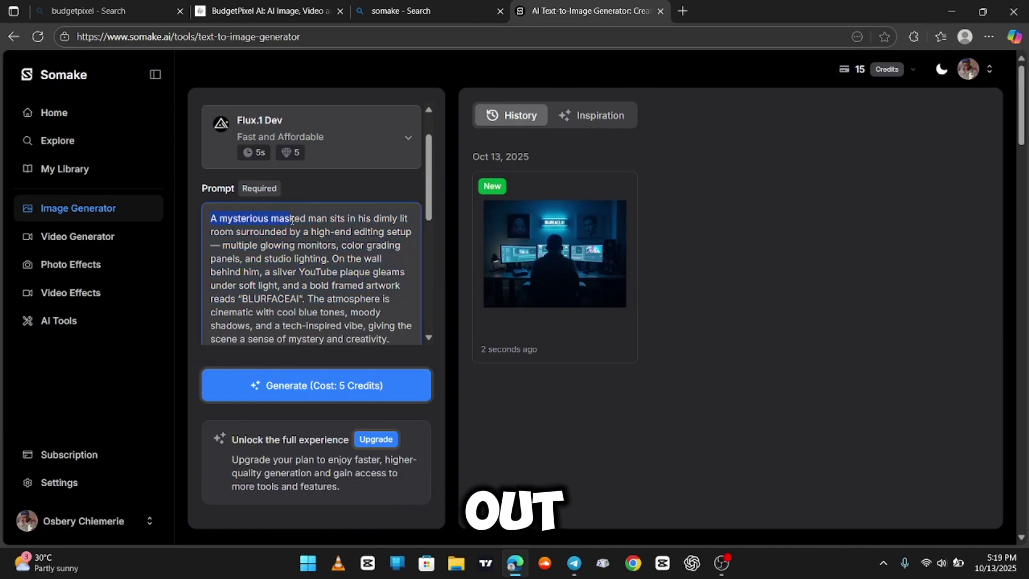
pyautogui.click(413, 138)
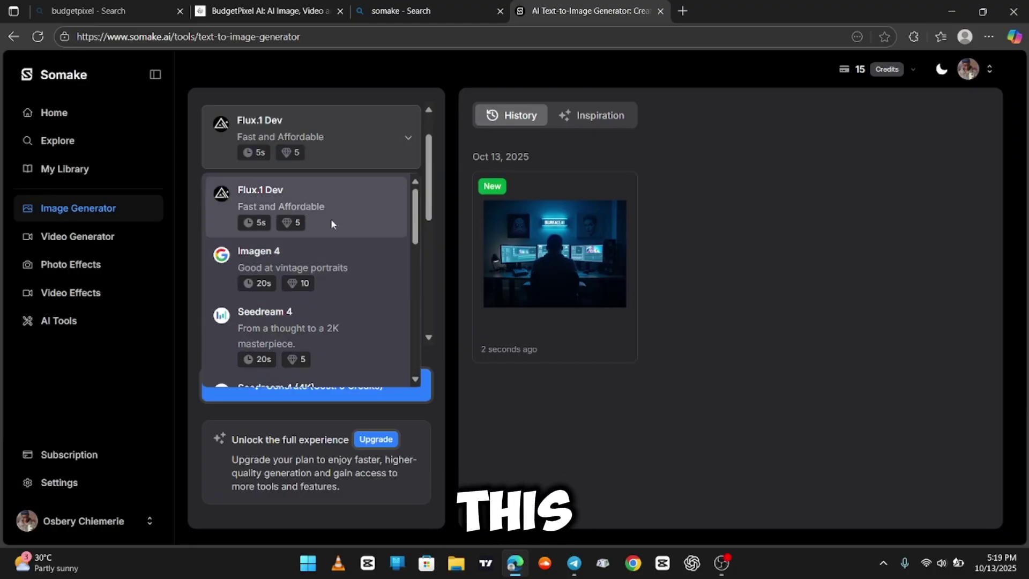
pyautogui.scroll(-1, 345, 281)
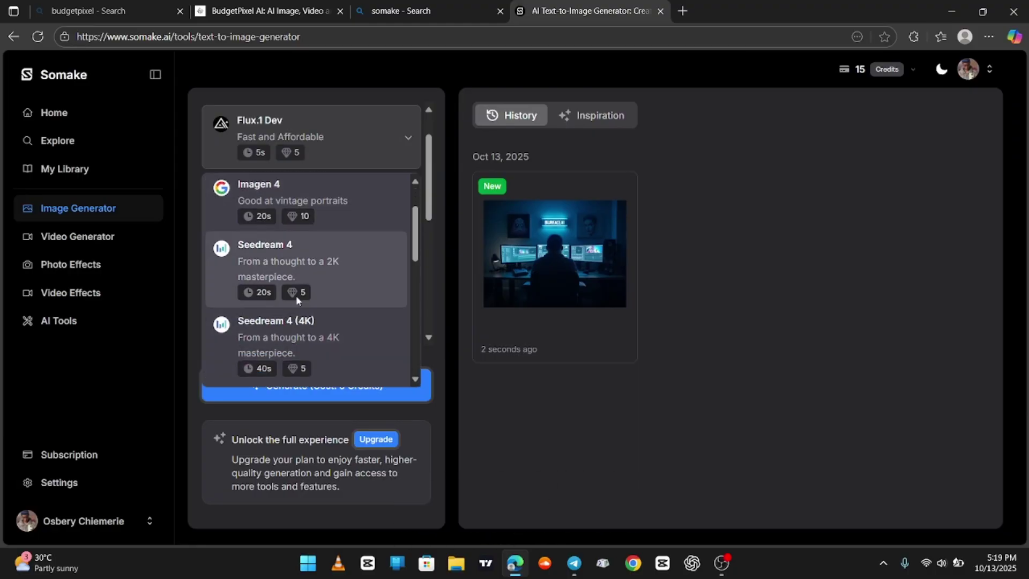
pyautogui.scroll(-1, 370, 266)
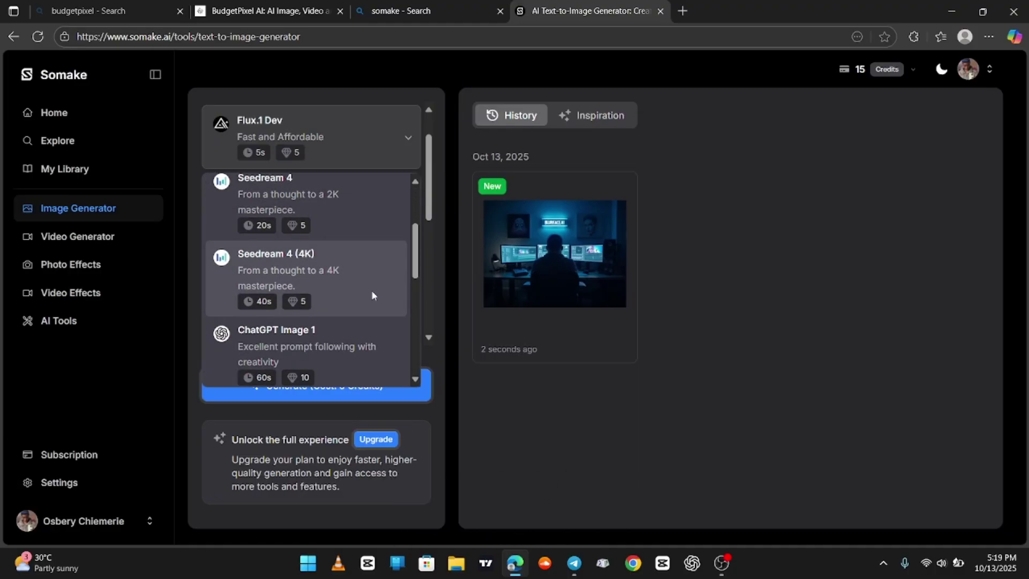
pyautogui.click(358, 268)
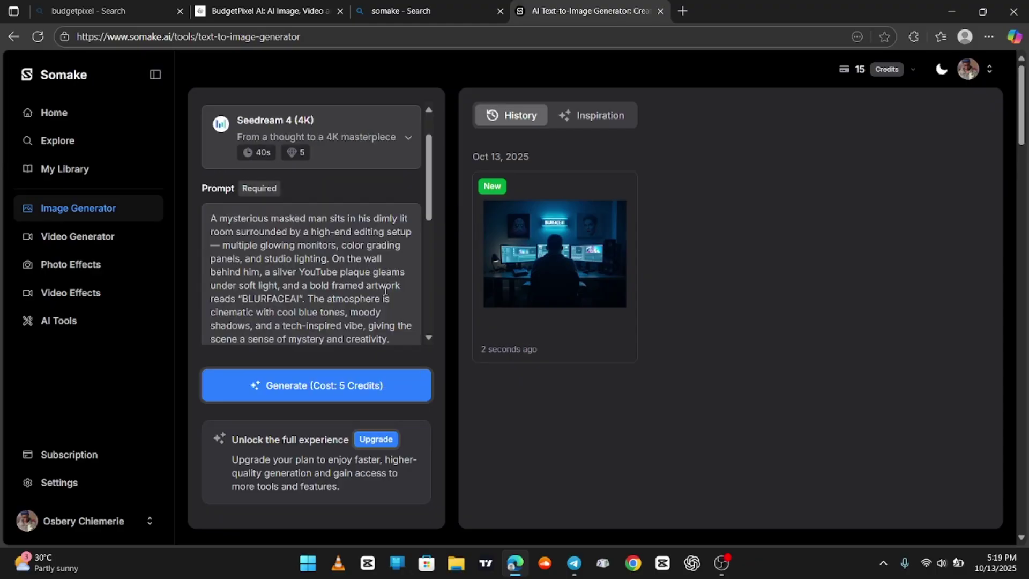
pyautogui.click(354, 383)
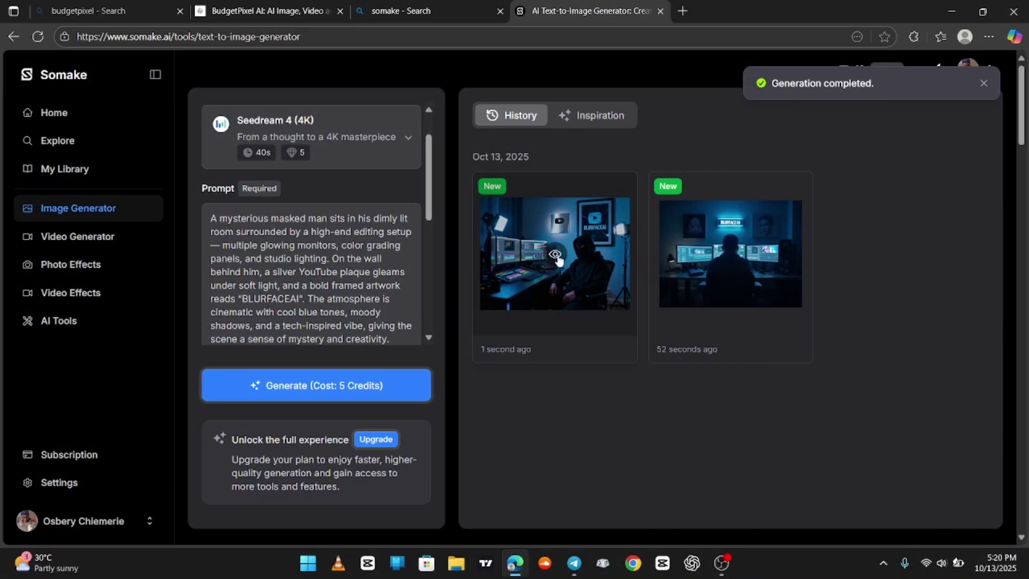
# Save the 4096×3072 Seedream studio image to disk.
pyautogui.click(552, 258)
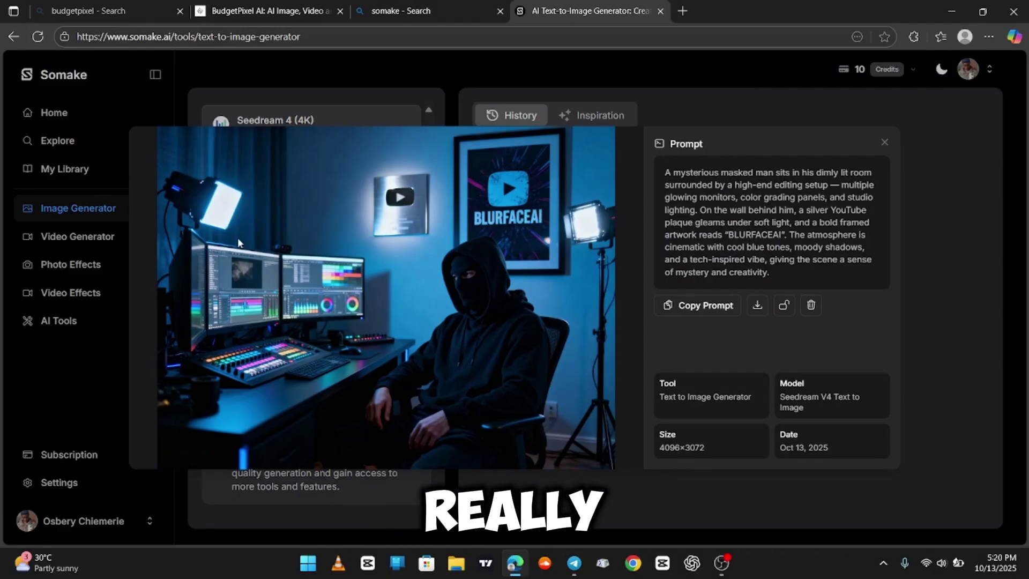
pyautogui.rightClick(439, 258)
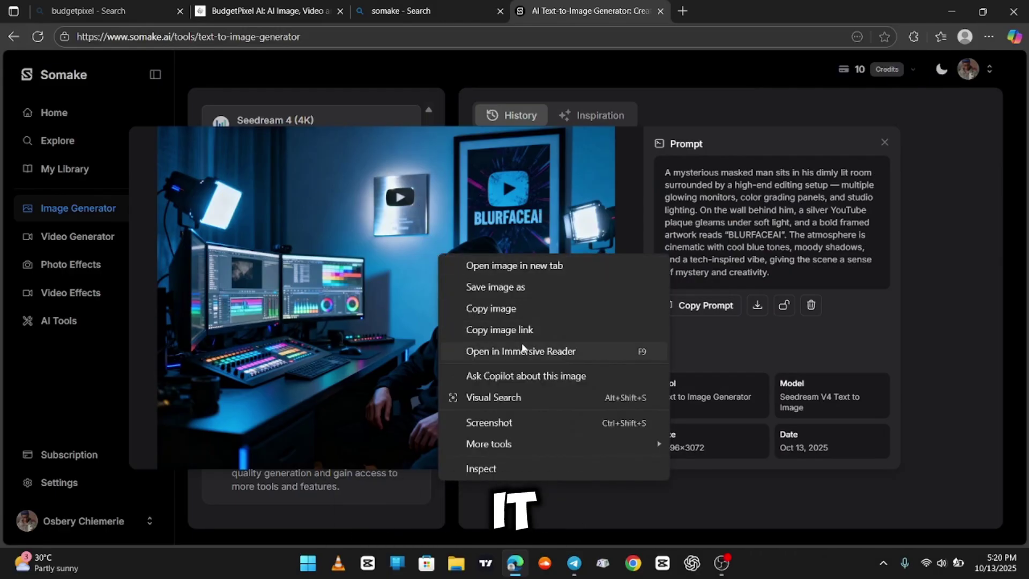
pyautogui.click(516, 292)
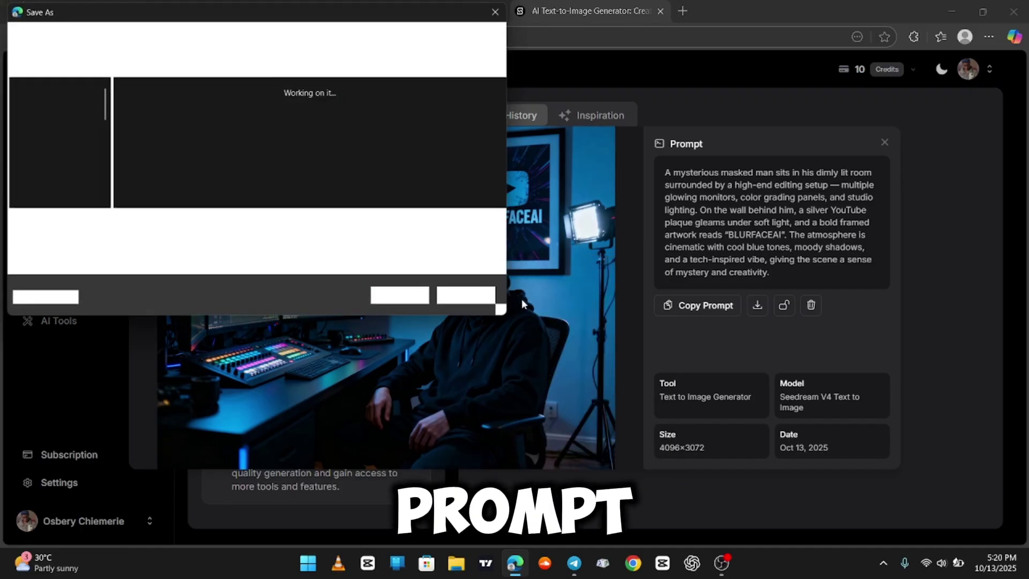
pyautogui.click(409, 298)
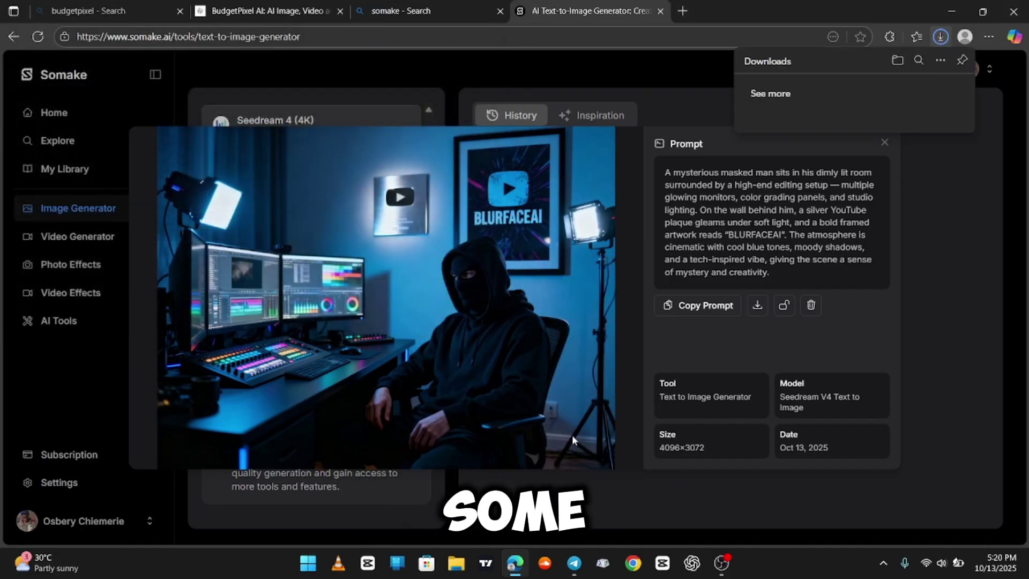
# Replace the prompt with 'a woman with pink hair, short skirt and a cropped' and generate.
pyautogui.click(712, 129)
pyautogui.click(757, 135)
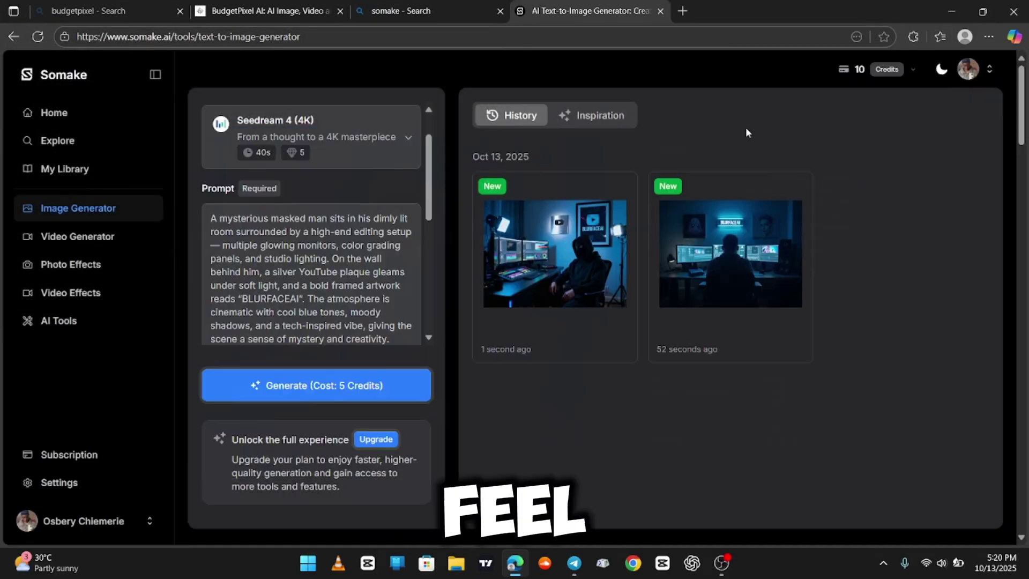
pyautogui.moveTo(210, 220); pyautogui.dragTo(226, 232)
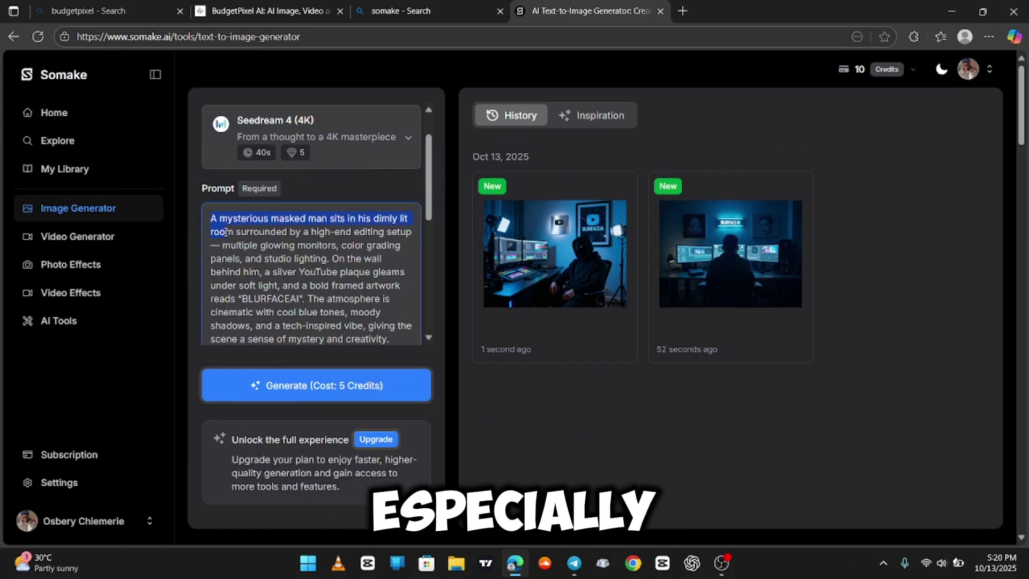
pyautogui.hotkey('ctrl', 'a')
pyautogui.press('BackSpace')
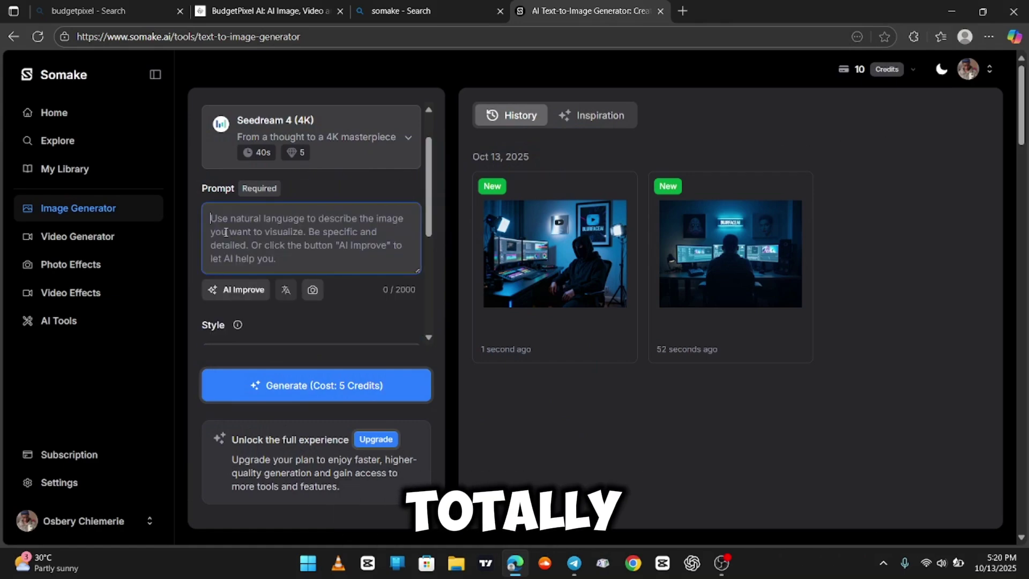
pyautogui.write('a woman with pink hair, short skir')
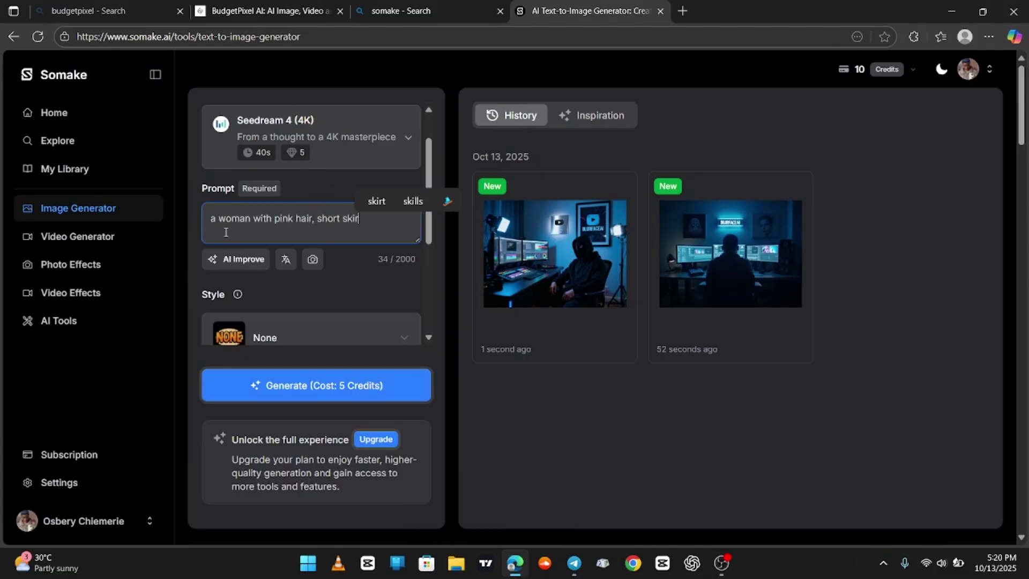
pyautogui.write('t and a cropped top')
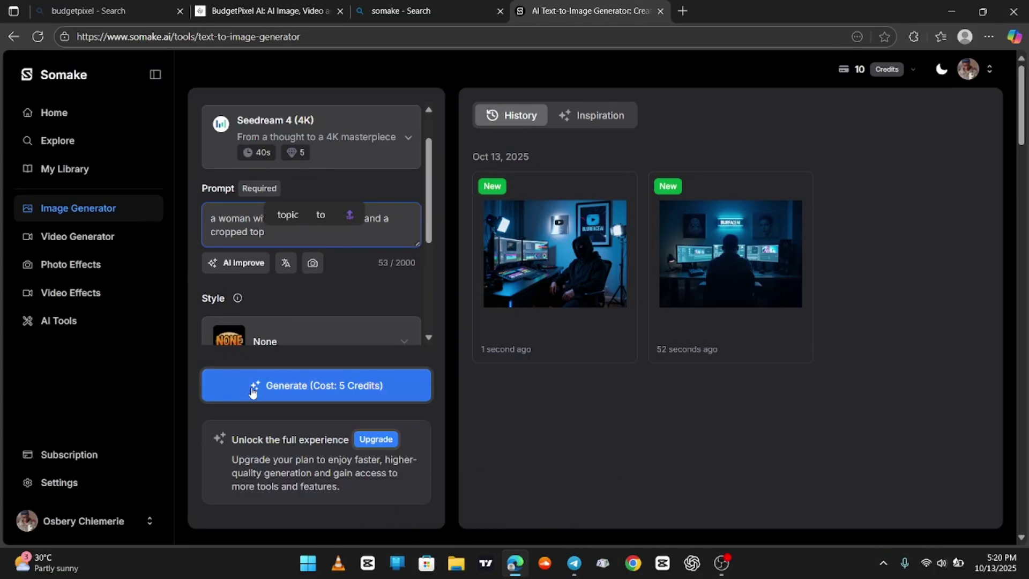
pyautogui.click(257, 391)
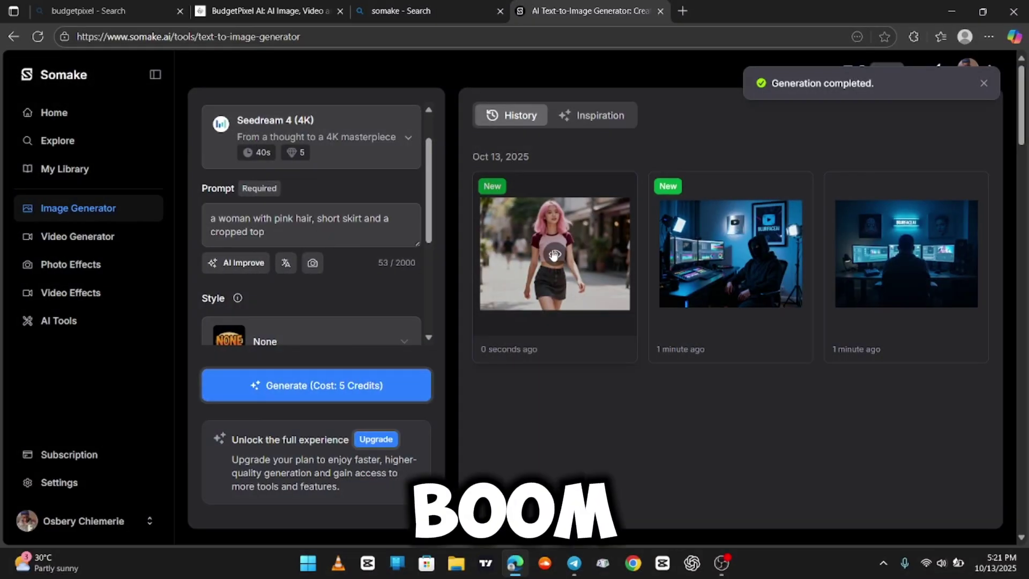
# Save the first pink-haired woman street image.
pyautogui.click(621, 263)
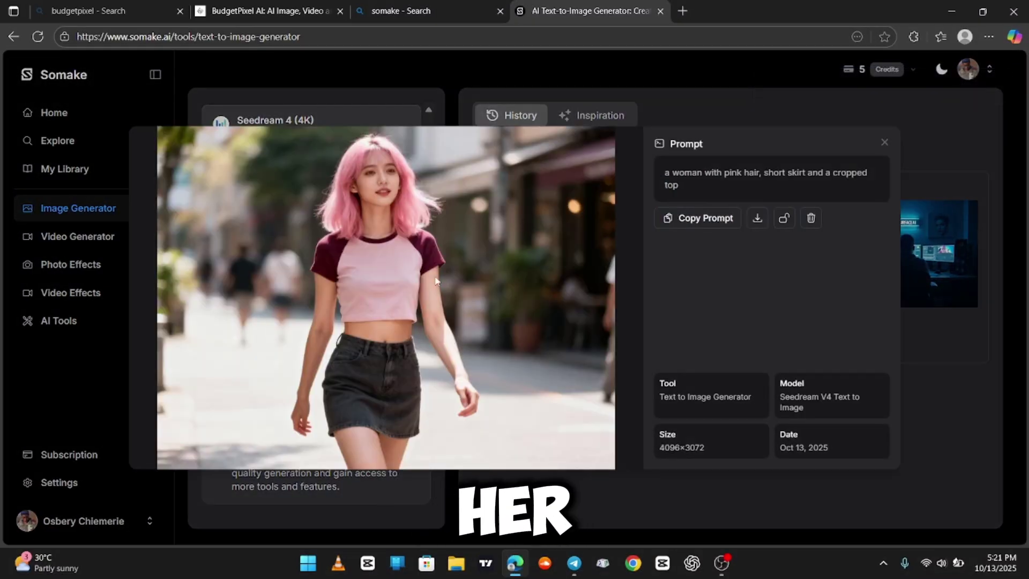
pyautogui.rightClick(422, 263)
pyautogui.click(498, 297)
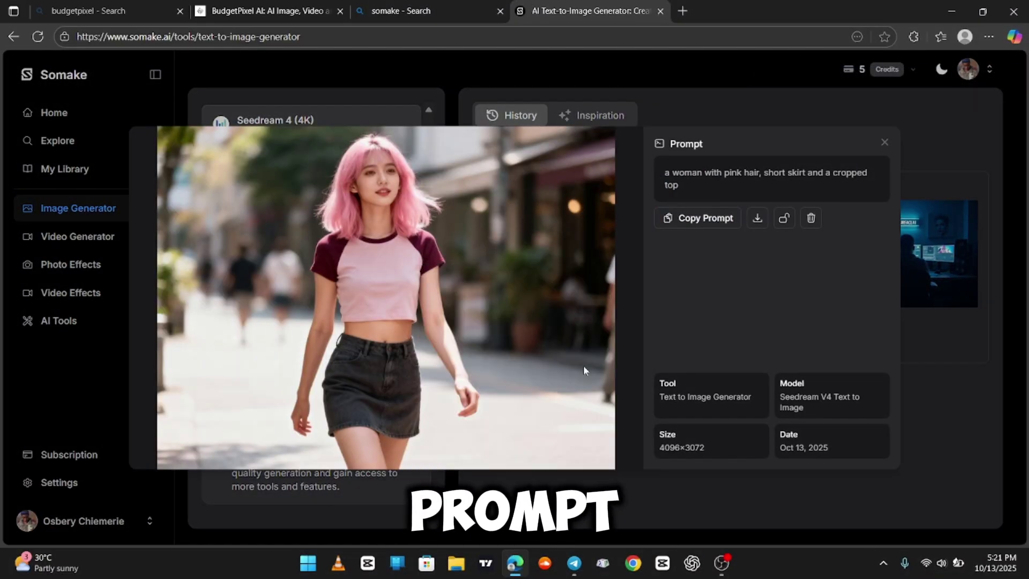
pyautogui.click(400, 299)
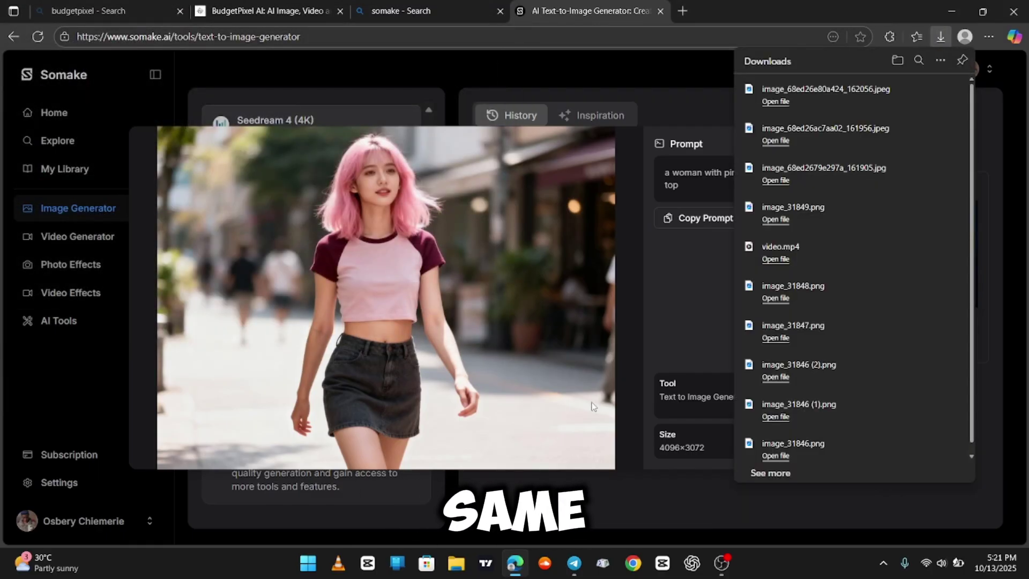
pyautogui.click(590, 487)
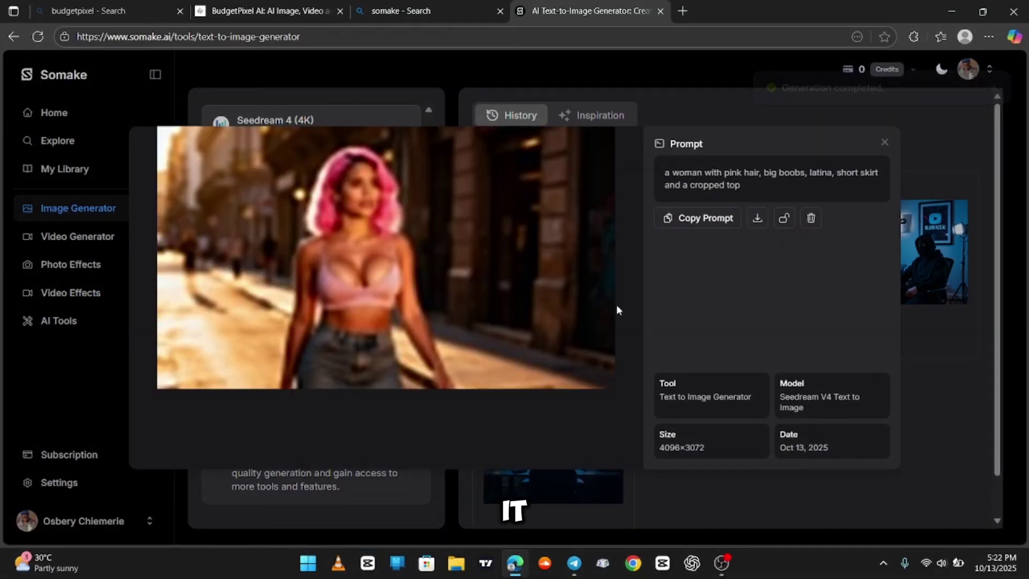
# Save the second pink-haired woman street image.
pyautogui.rightClick(380, 293)
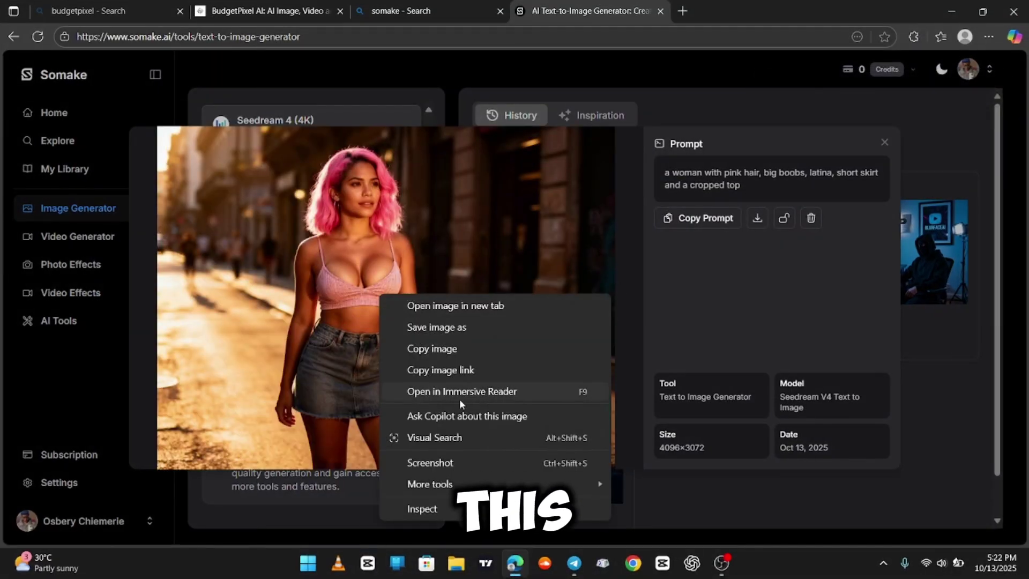
pyautogui.click(460, 328)
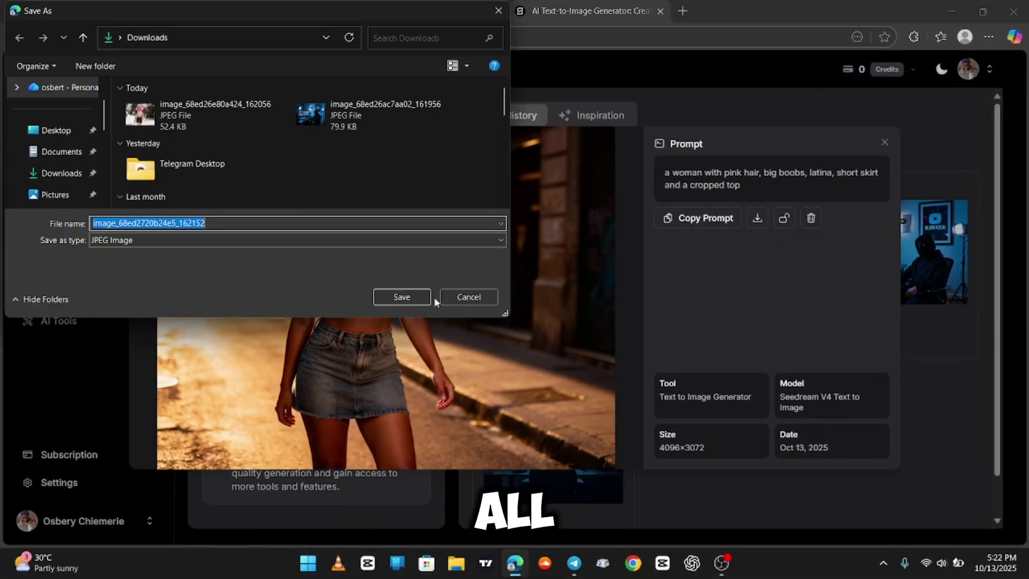
pyautogui.click(401, 297)
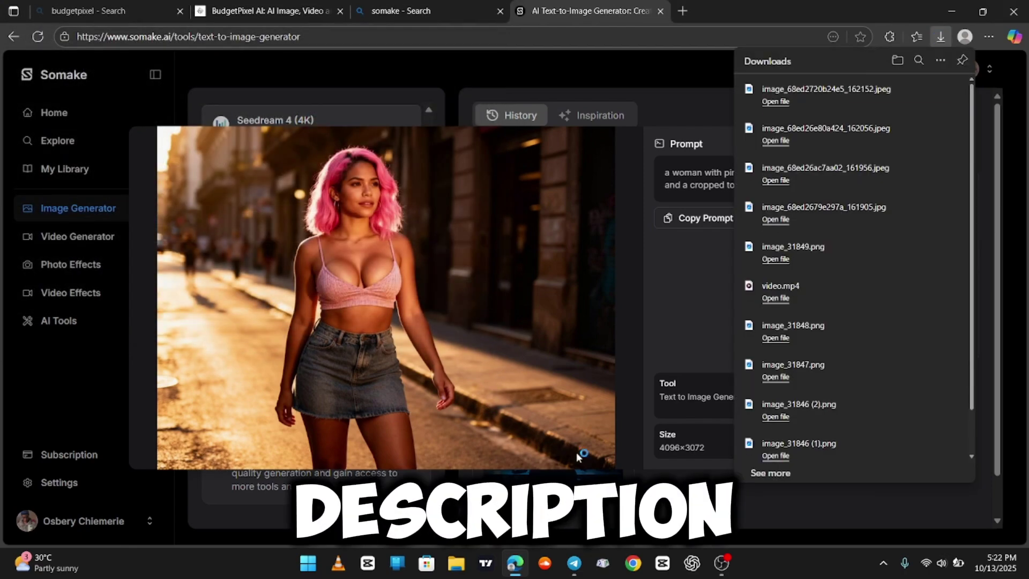
pyautogui.click(638, 462)
pyautogui.moveTo(513, 284)
pyautogui.scroll(-1, 536, 268)
pyautogui.scroll(1, 804, 214)
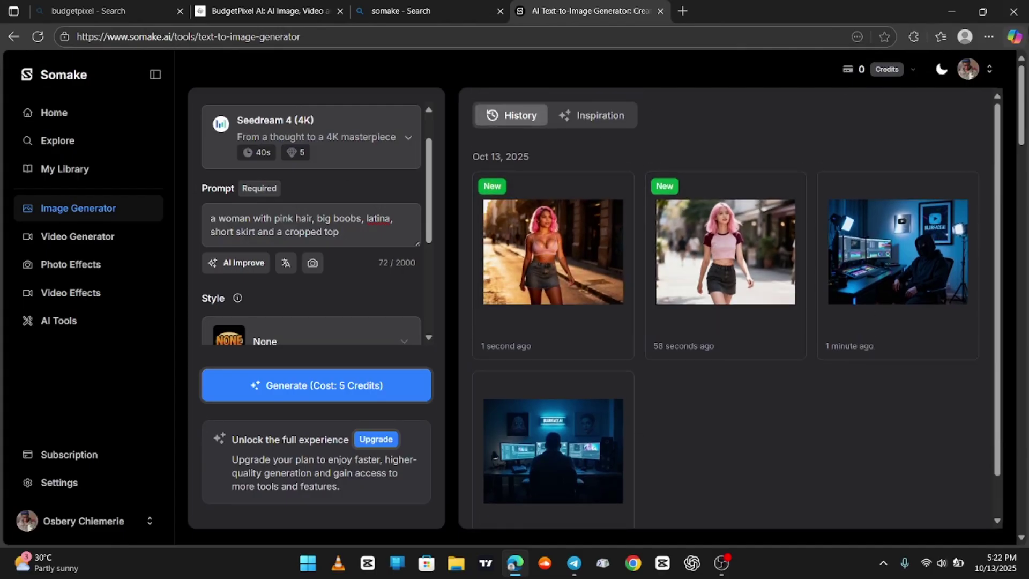
# Log out through the avatar menu and open the Welcome to Somake sign-up window.
pyautogui.click(986, 74)
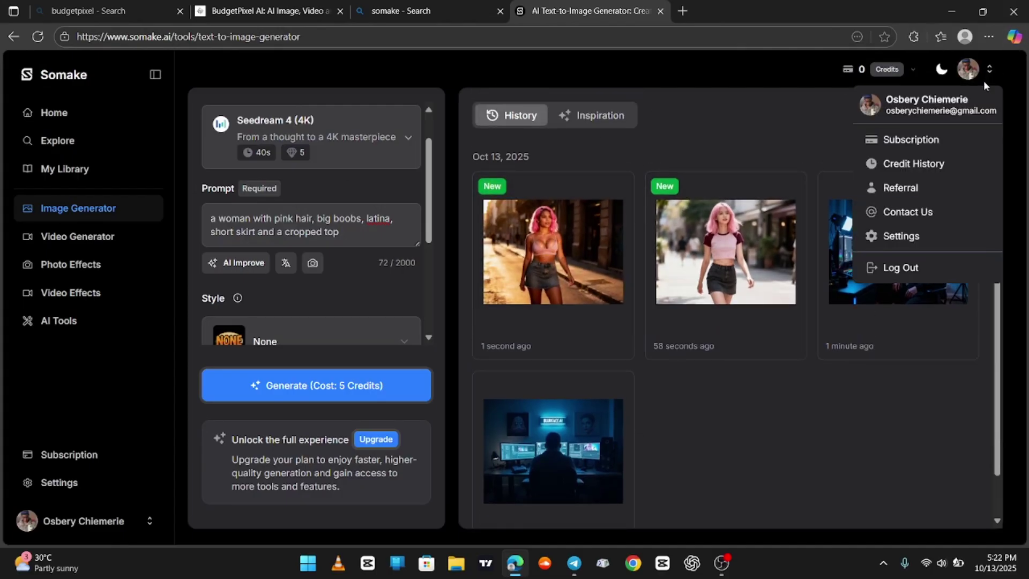
pyautogui.click(911, 267)
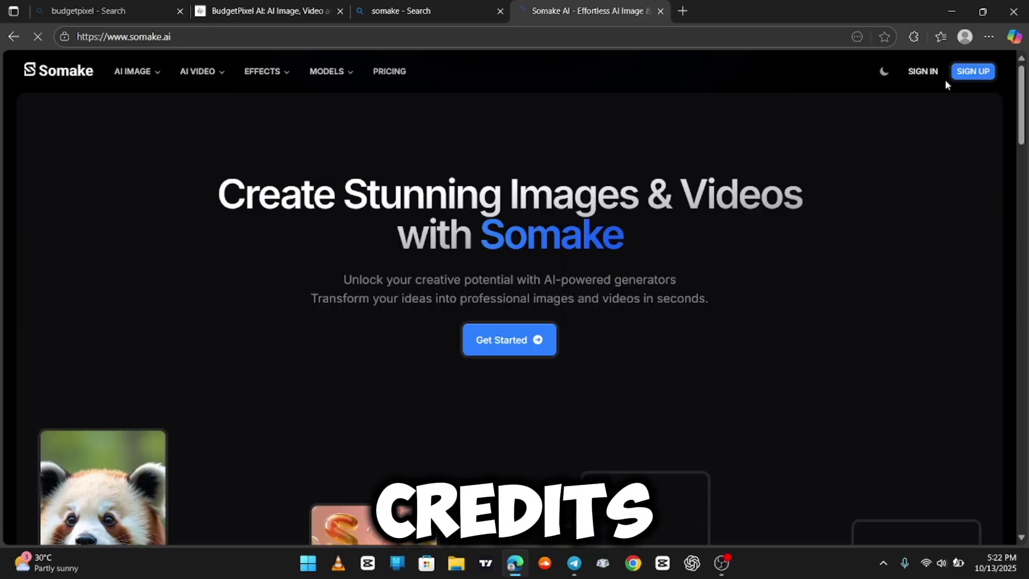
pyautogui.click(989, 75)
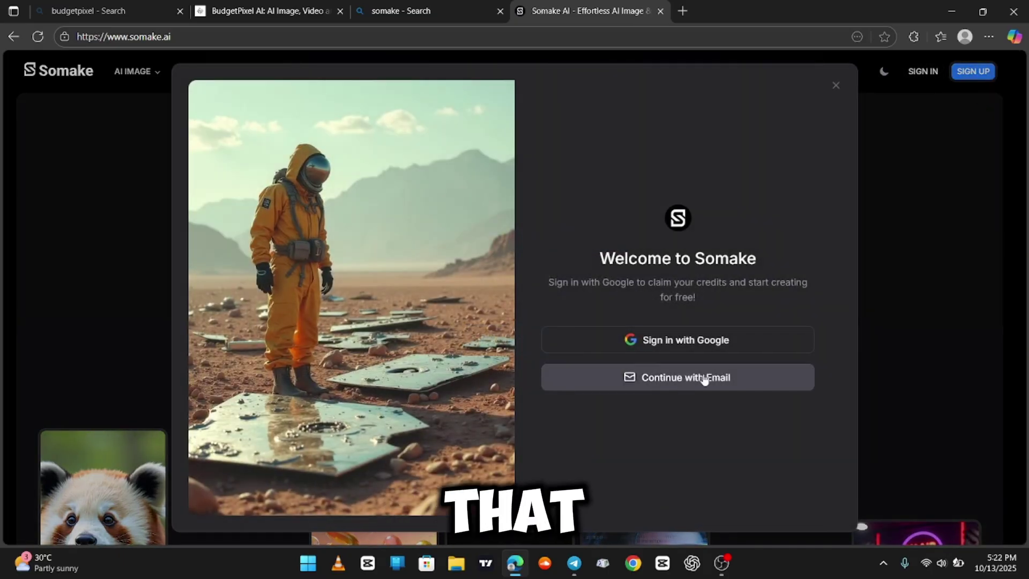